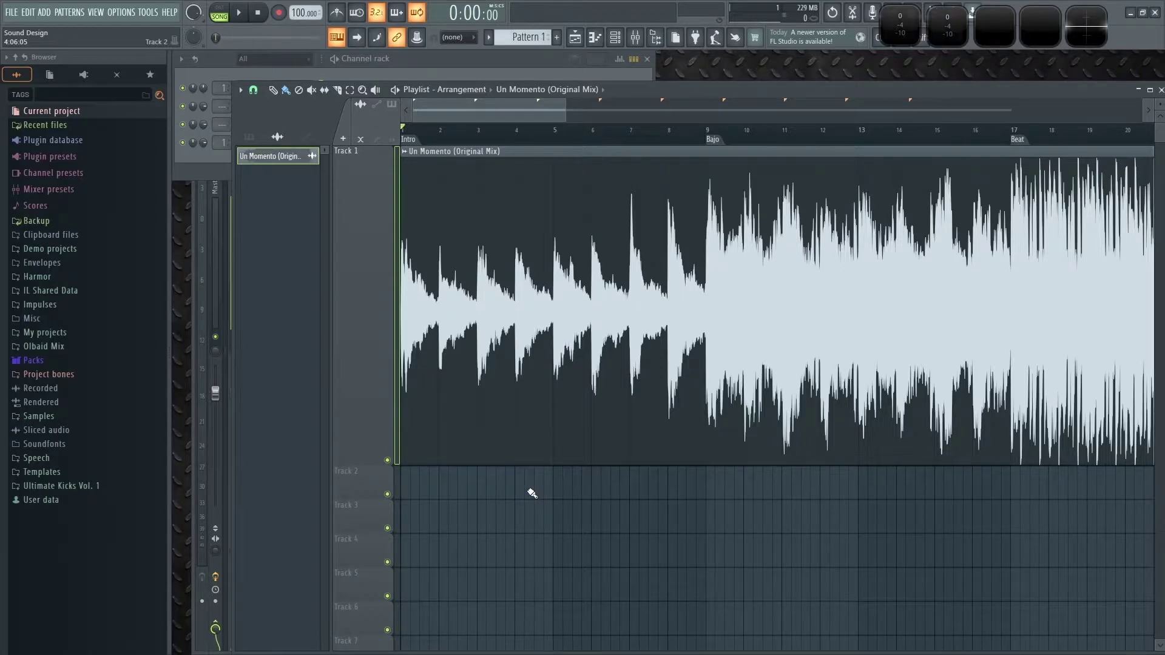
# - Examine the section markers and waveform of the Un Momento track from Intro through Drop 1
pyautogui.scroll(-3, 528, 493)
pyautogui.scroll(3, 598, 461)
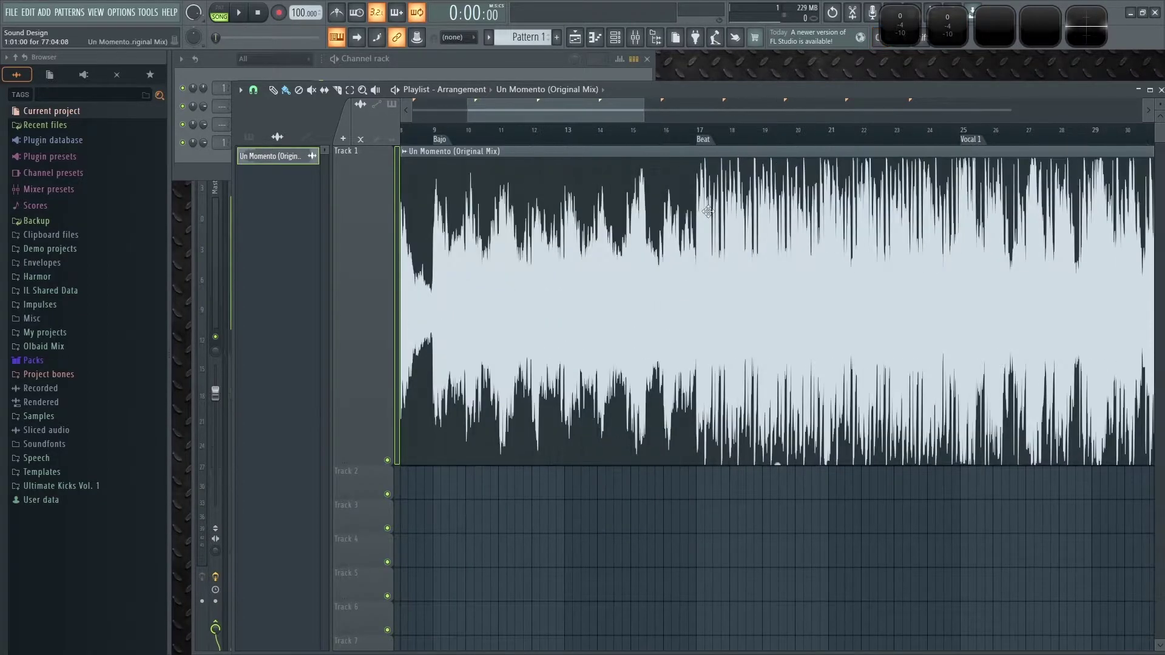
pyautogui.moveTo(898, 507); pyautogui.dragTo(645, 544)
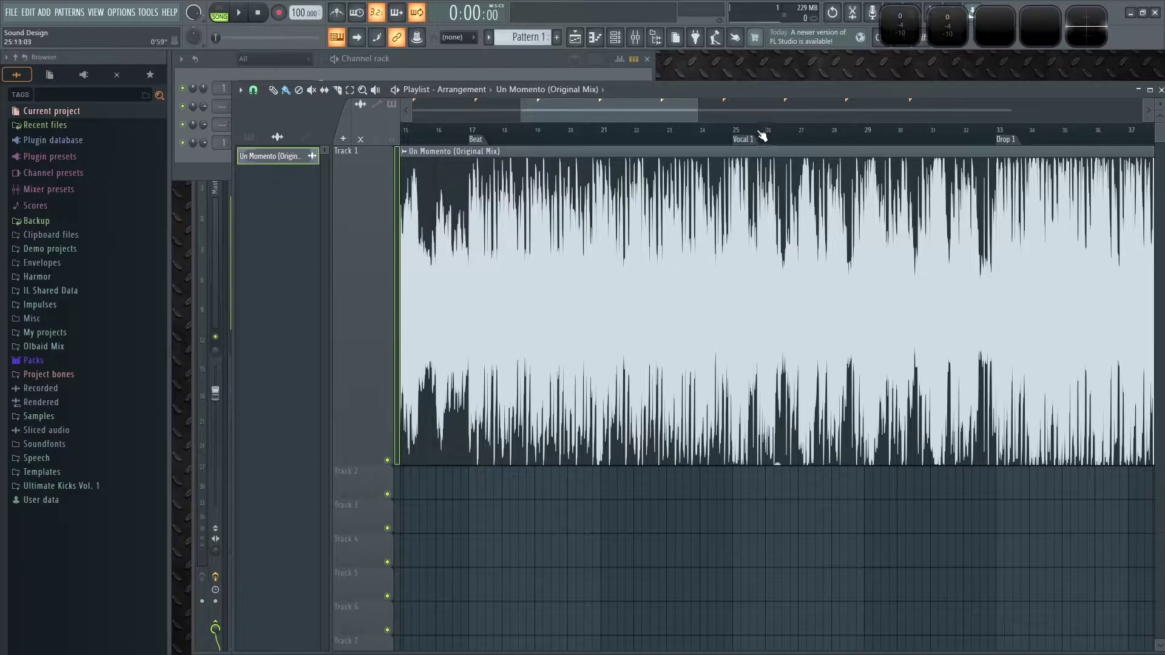
pyautogui.moveTo(977, 516); pyautogui.dragTo(680, 540)
pyautogui.scroll(-6, 588, 564)
pyautogui.moveTo(529, 111); pyautogui.dragTo(533, 182)
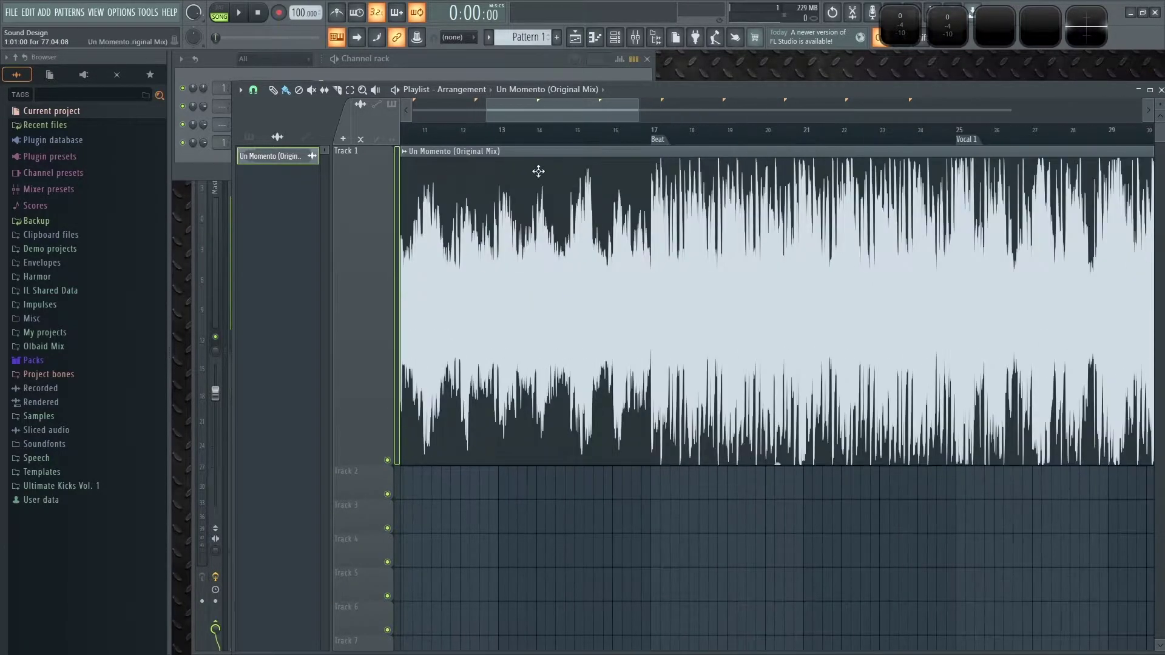
pyautogui.moveTo(541, 114); pyautogui.dragTo(462, 172)
pyautogui.moveTo(447, 116); pyautogui.dragTo(437, 145)
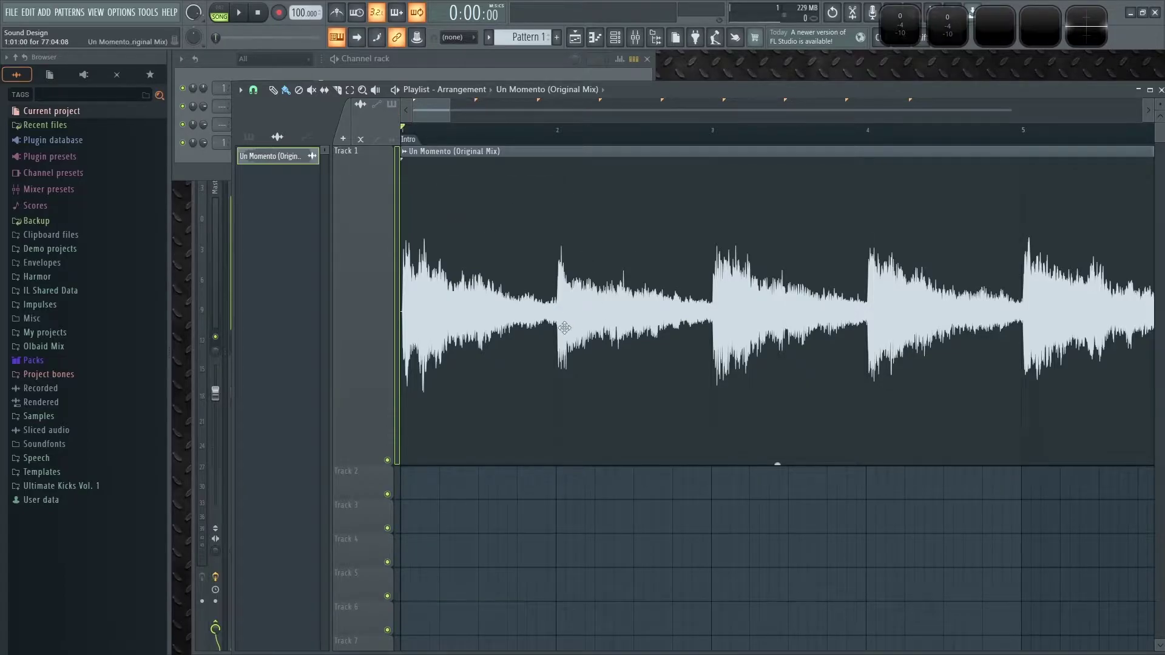
# - Enable the metronome and trim the short silence at the clip's start so the first transient falls on bar 1
pyautogui.scroll(-1, 541, 332)
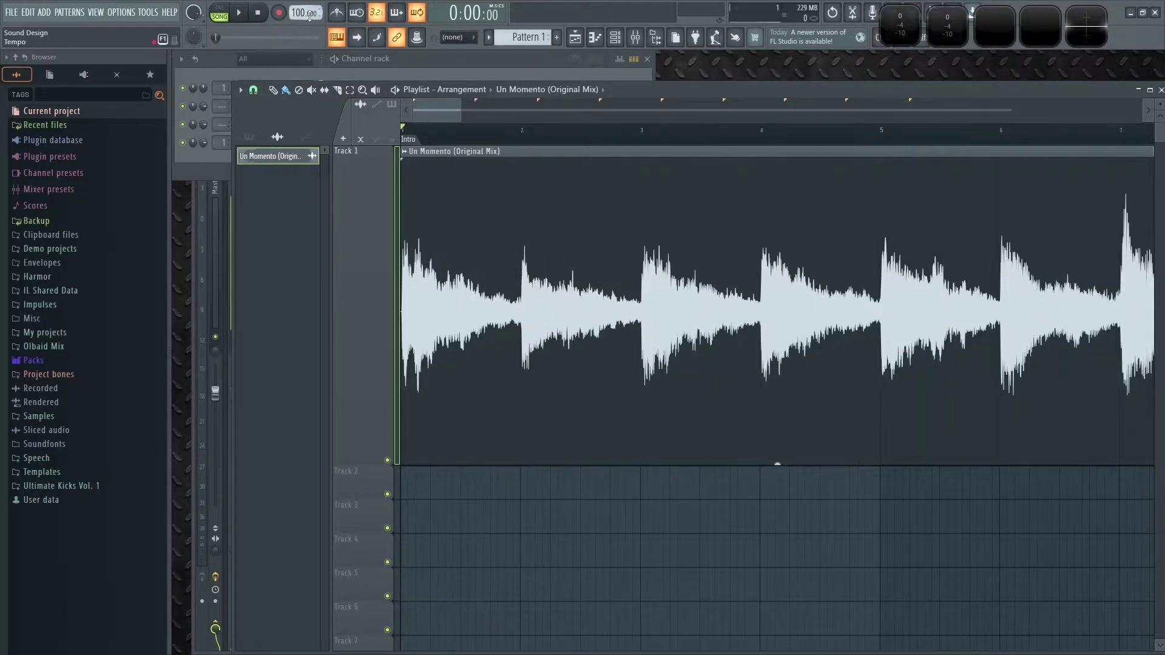
pyautogui.scroll(1, 465, 263)
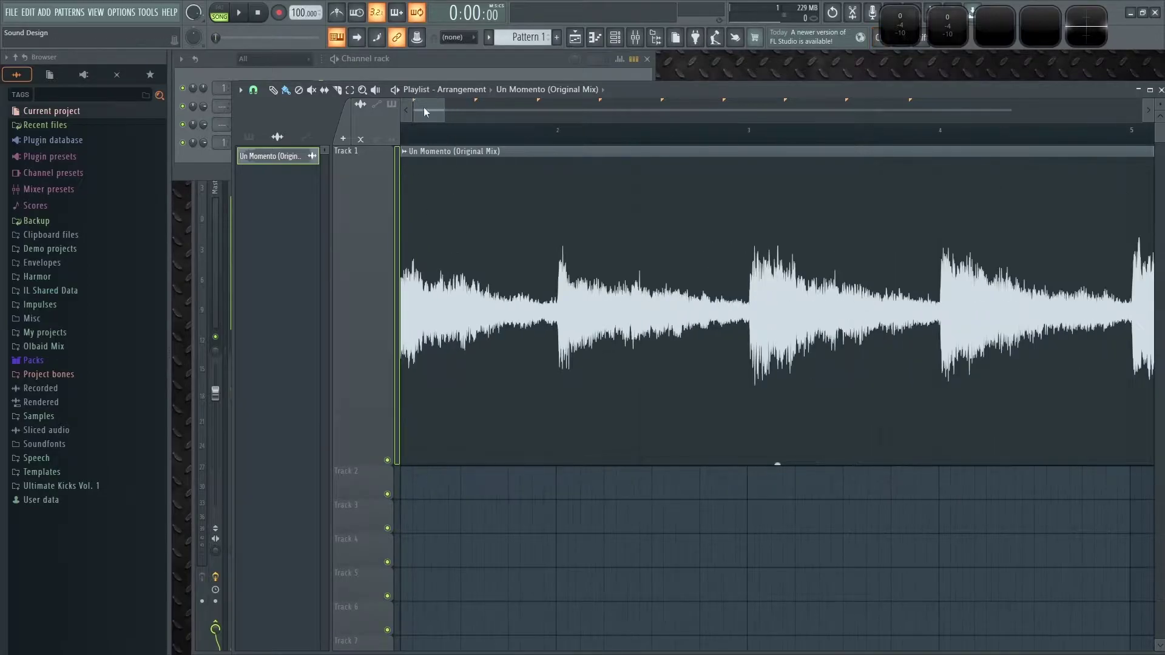
pyautogui.moveTo(424, 110); pyautogui.dragTo(378, 115)
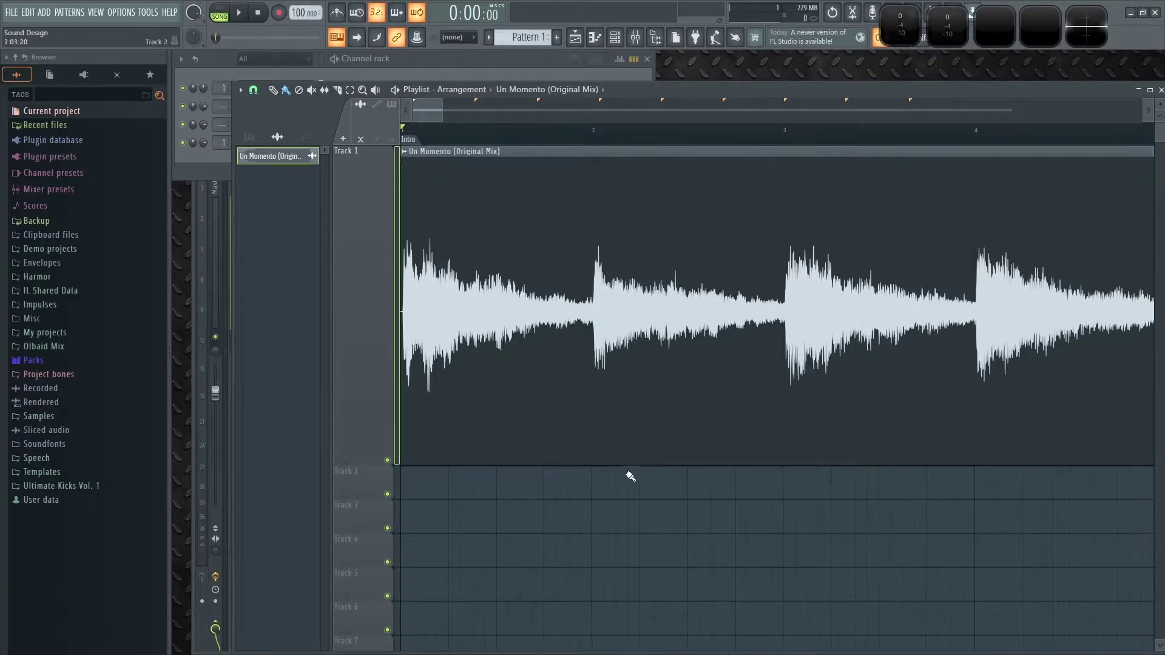
pyautogui.scroll(-3, 447, 385)
pyautogui.scroll(4, 447, 384)
pyautogui.moveTo(428, 111); pyautogui.dragTo(364, 113)
pyautogui.hotkey('ctrl', 'm')
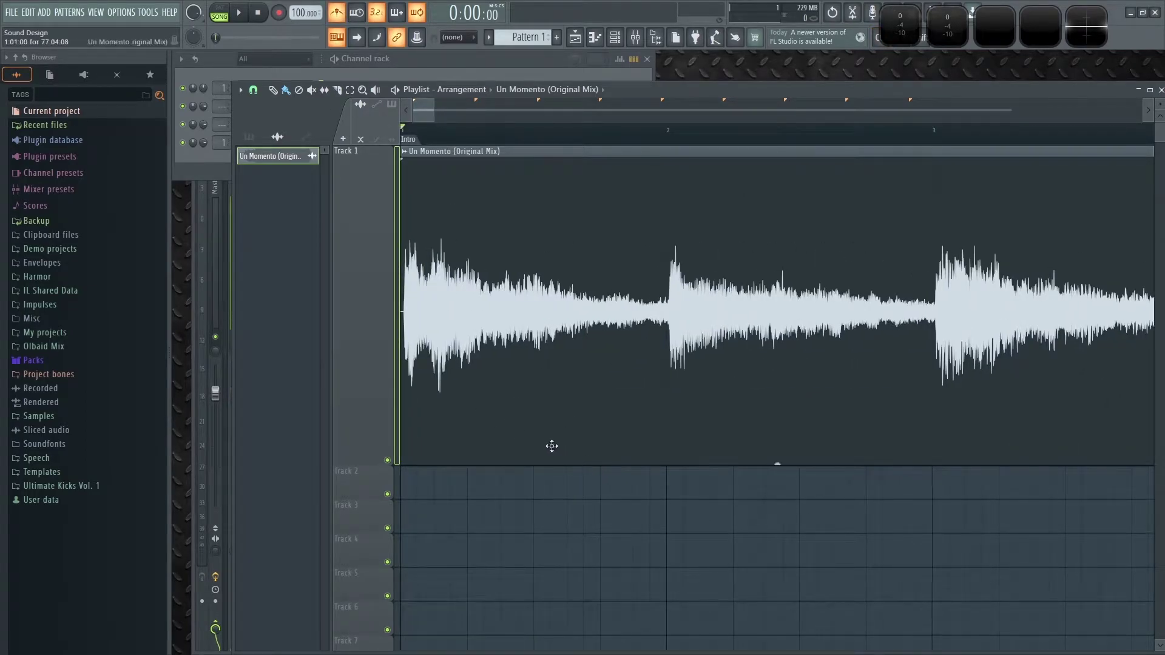
pyautogui.scroll(3, 404, 356)
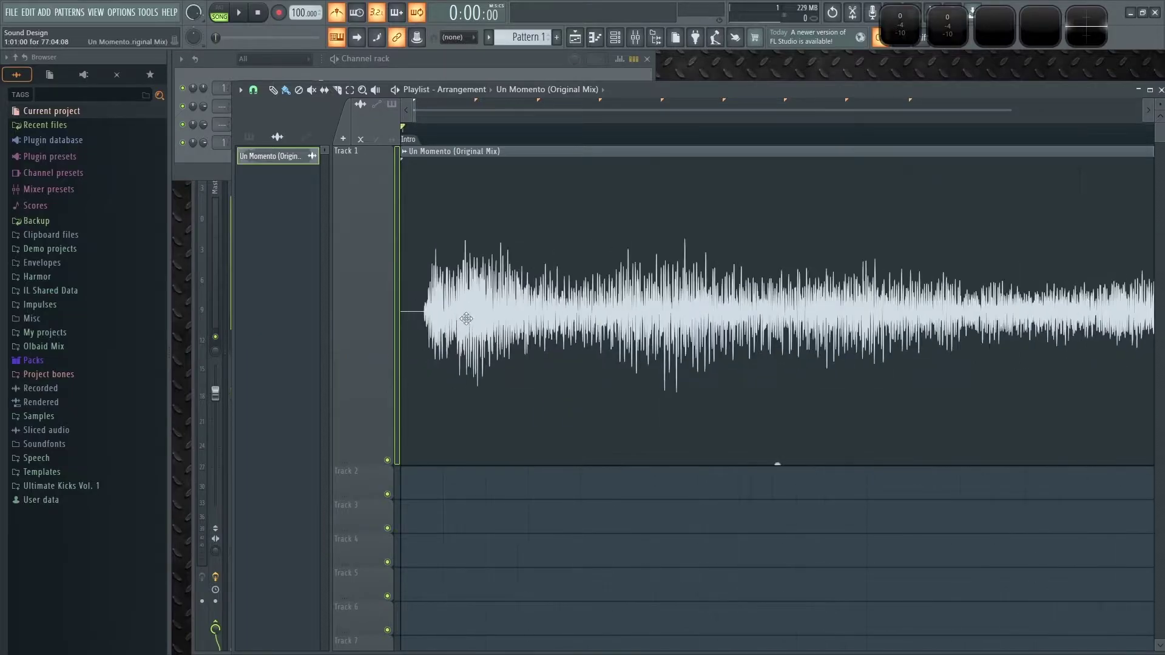
pyautogui.moveTo(404, 314); pyautogui.dragTo(451, 431)
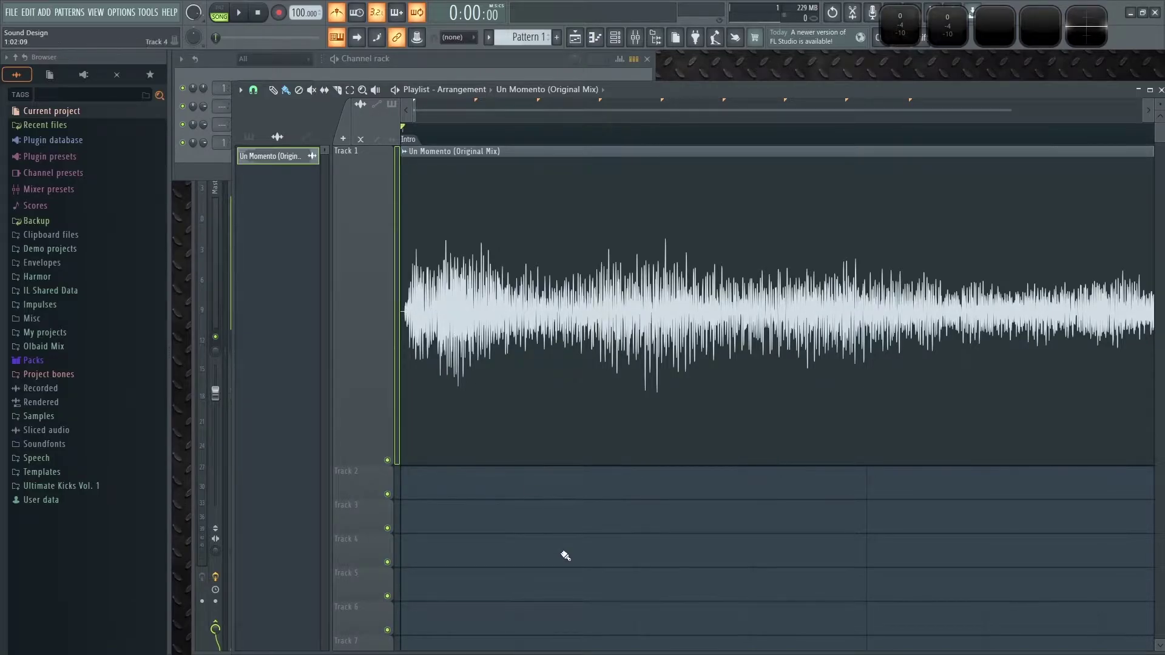
# - Play the opening bars of the intro with the metronome to check the track's alignment to the grid
pyautogui.press('space')
pyautogui.scroll(-5, 569, 556)
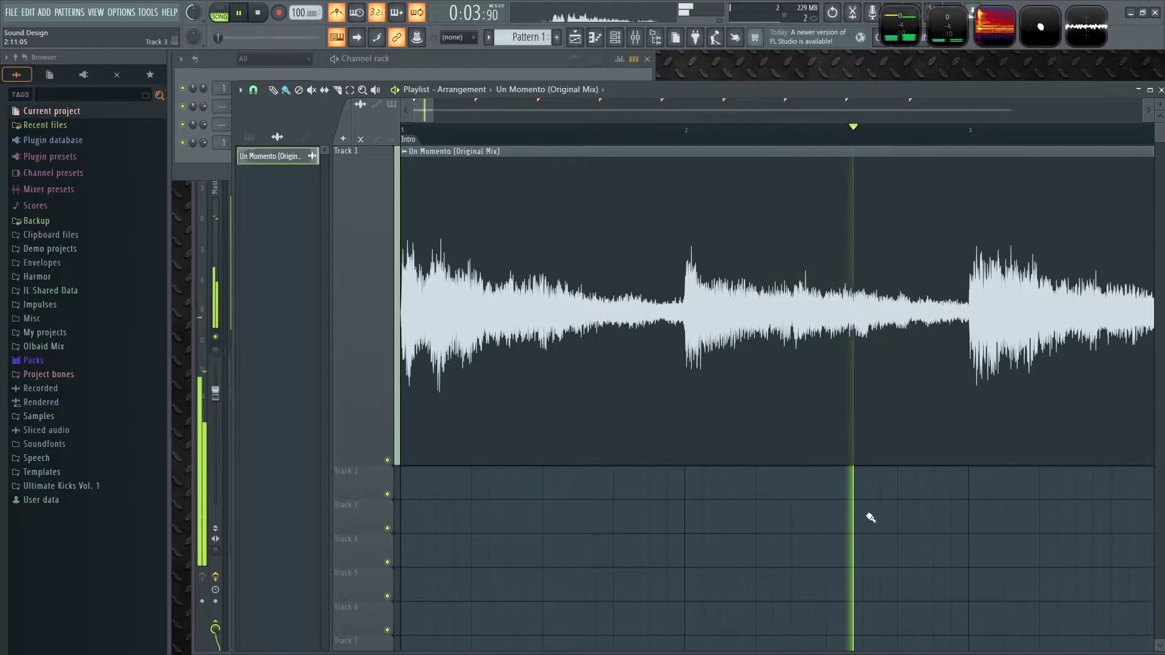
pyautogui.scroll(-2, 867, 516)
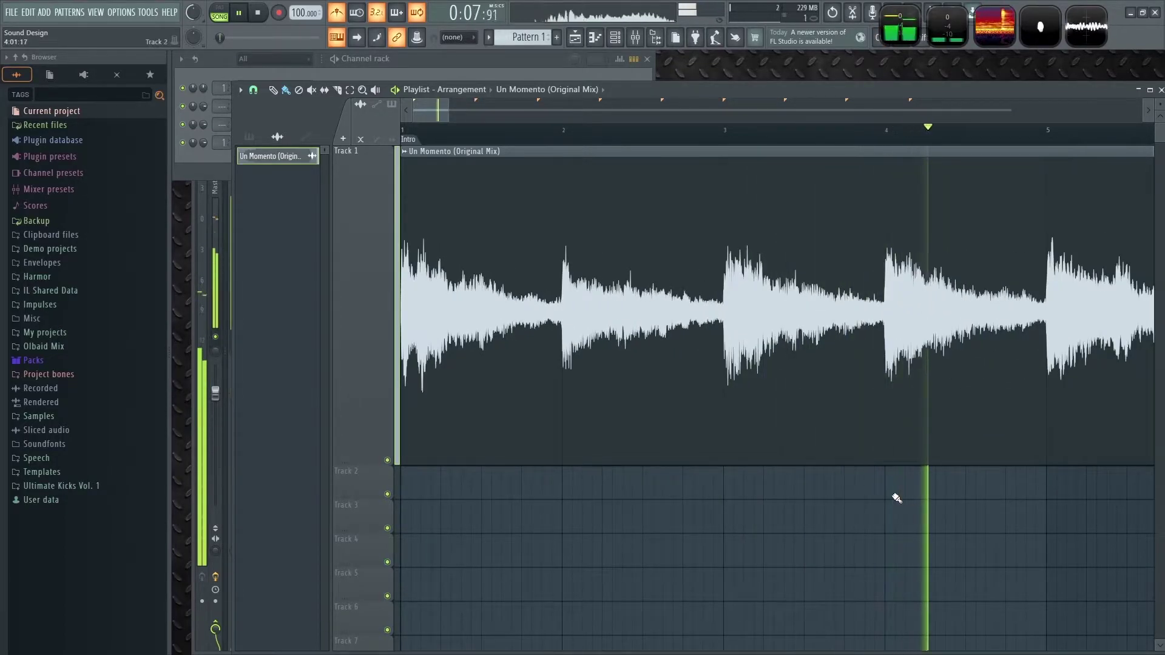
pyautogui.press('space')
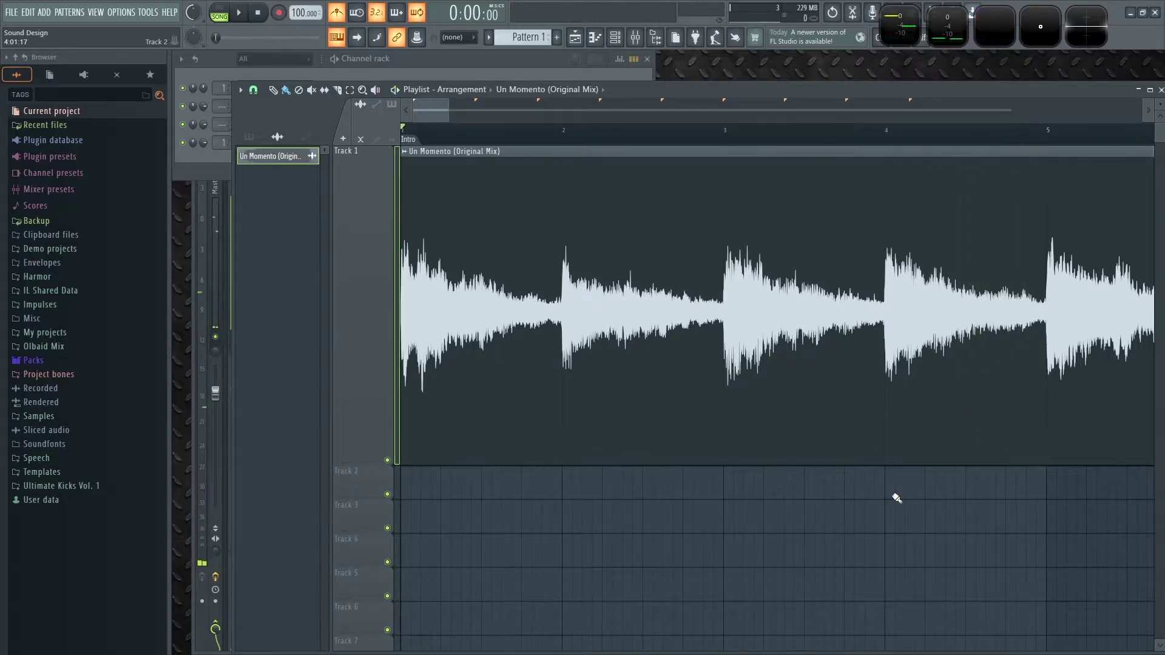
# - Replay the first bar, then place the playhead at bar 2 and return it to bar 1
pyautogui.scroll(2, 418, 210)
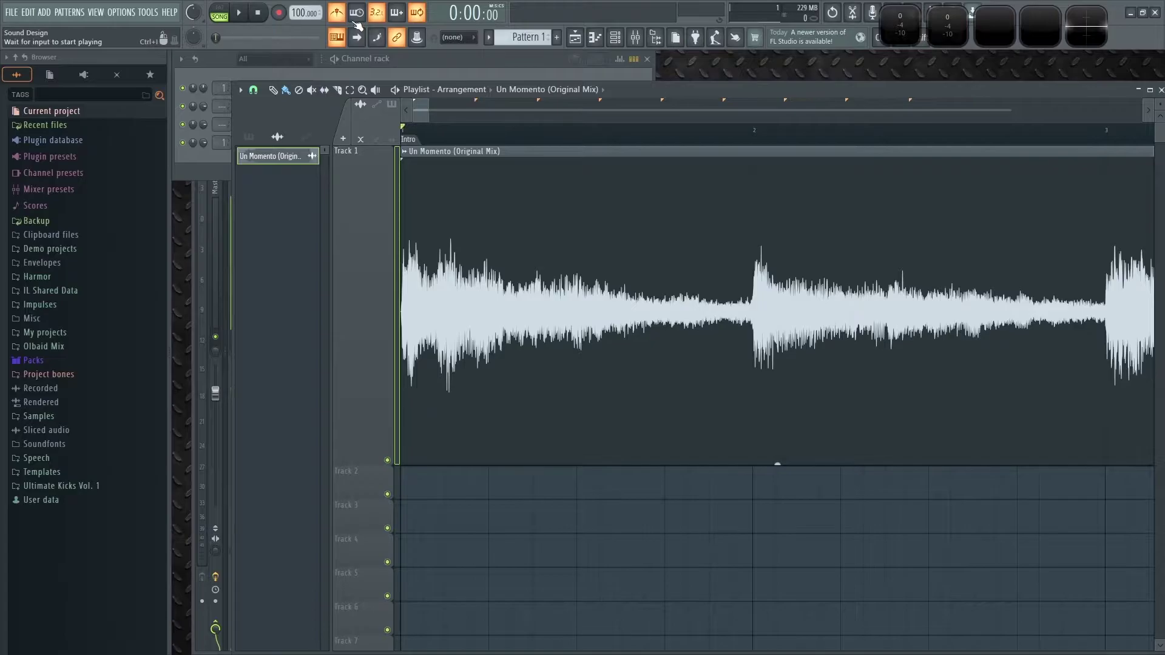
pyautogui.press('space')
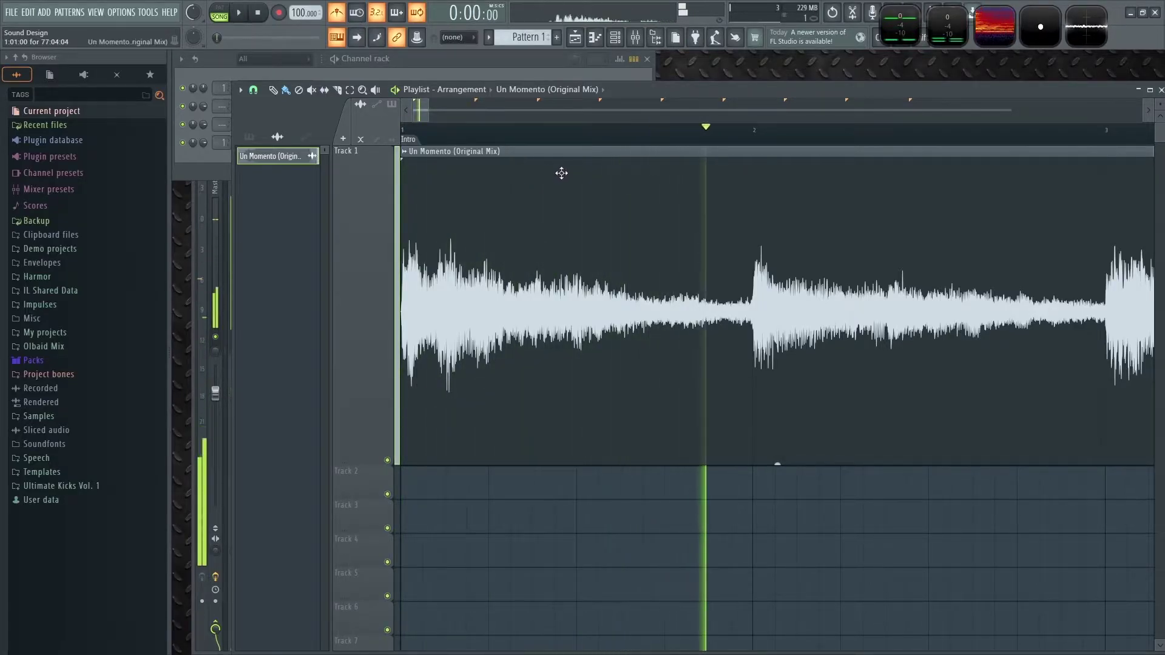
pyautogui.press('space')
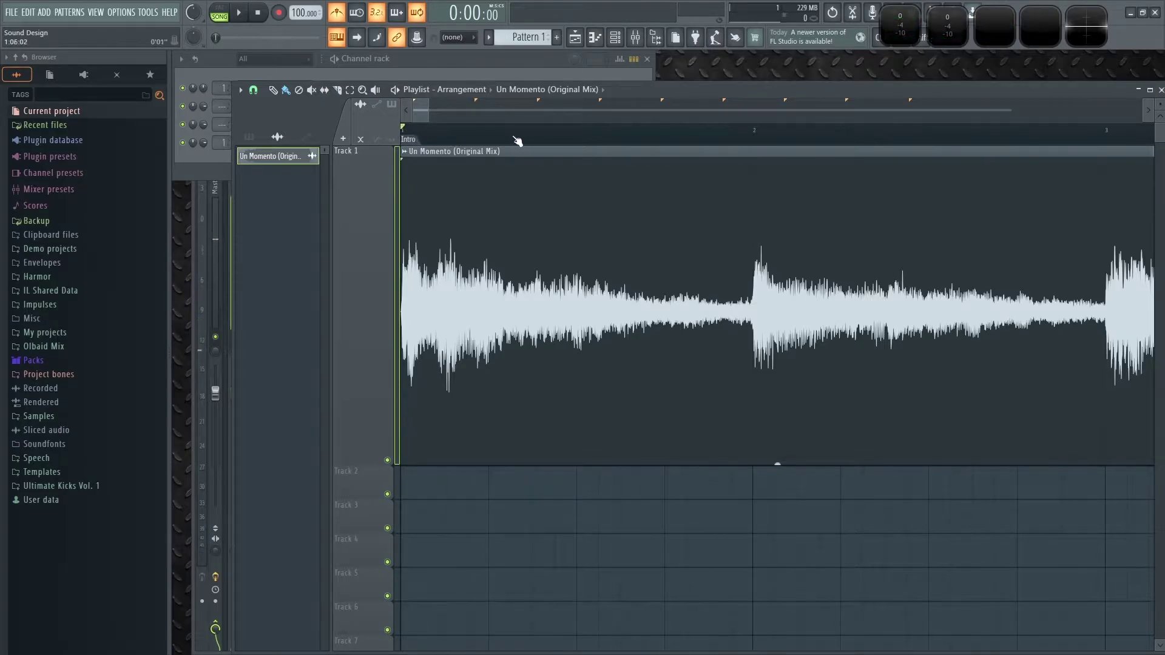
pyautogui.click(756, 131)
pyautogui.click(409, 133)
# - Play the intro from bar 1 through the first four bars to count the beats against the metronome
pyautogui.scroll(-3, 706, 499)
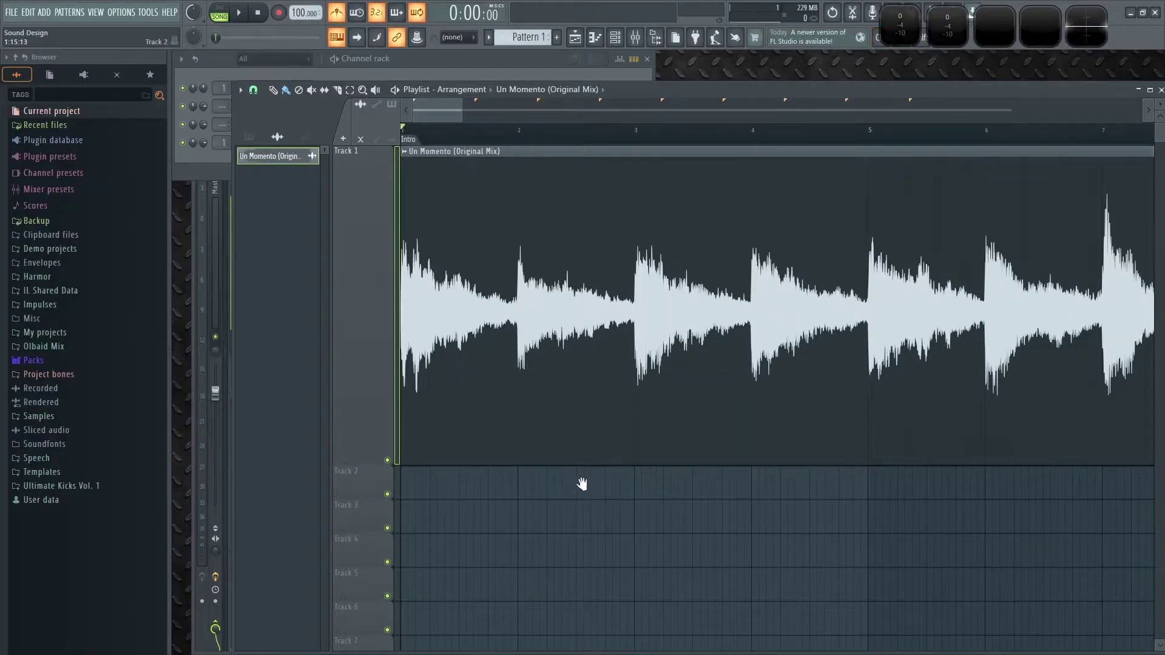
pyautogui.scroll(3, 476, 135)
pyautogui.moveTo(418, 110); pyautogui.dragTo(410, 110)
pyautogui.scroll(-1, 411, 112)
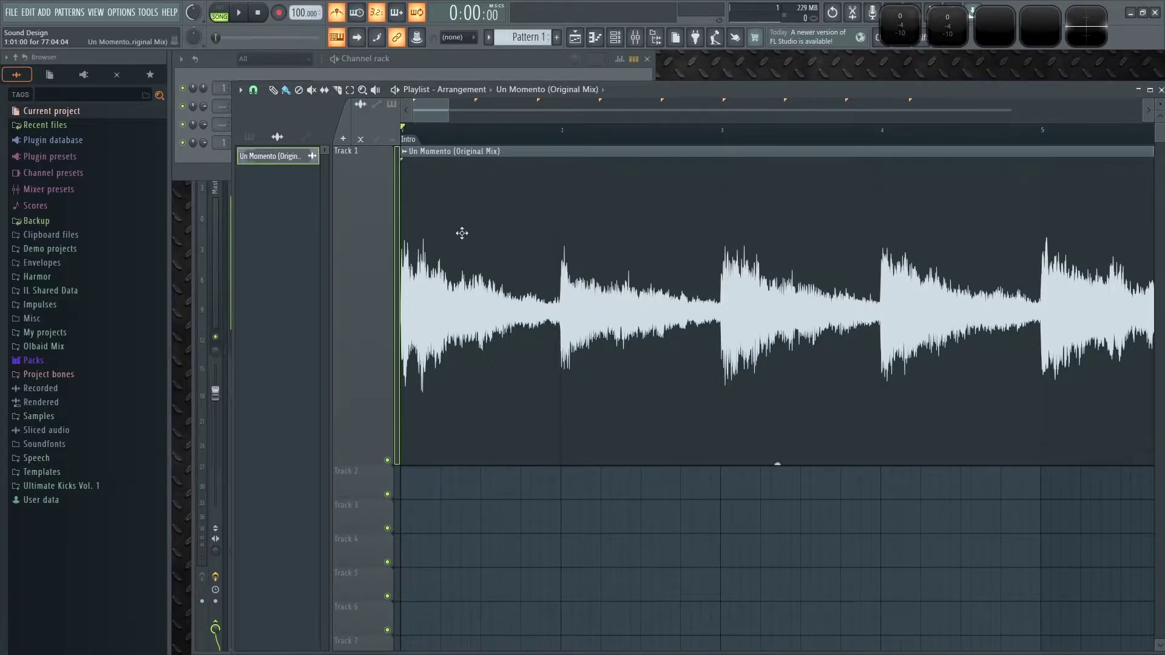
pyautogui.press('space')
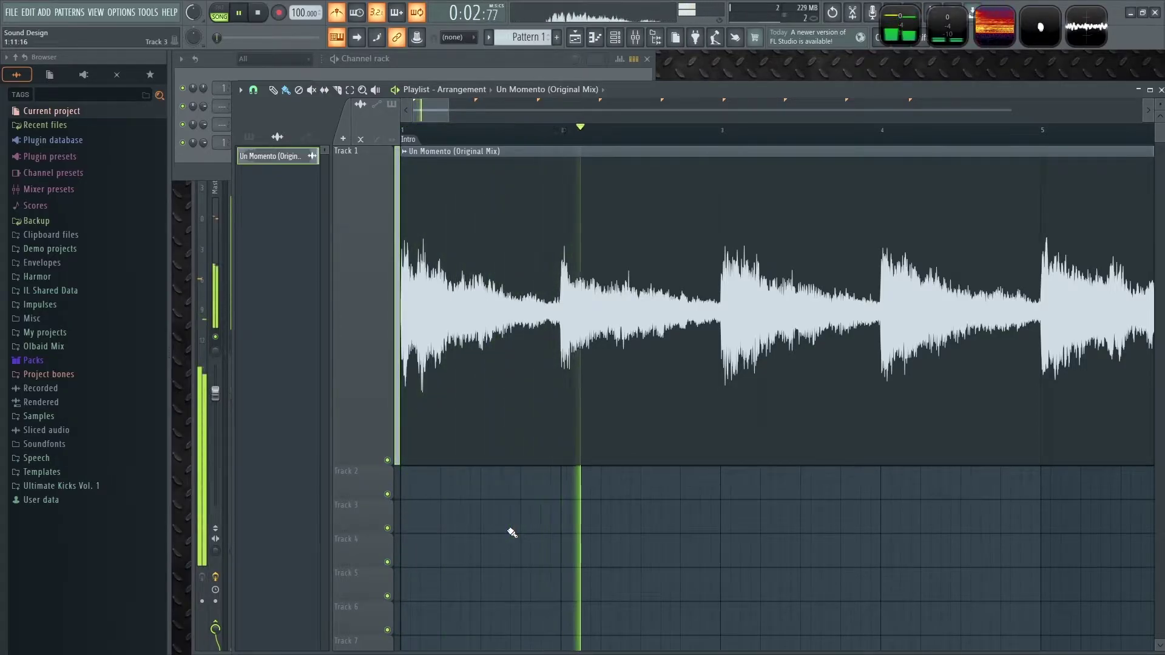
pyautogui.press('space')
pyautogui.press('space')
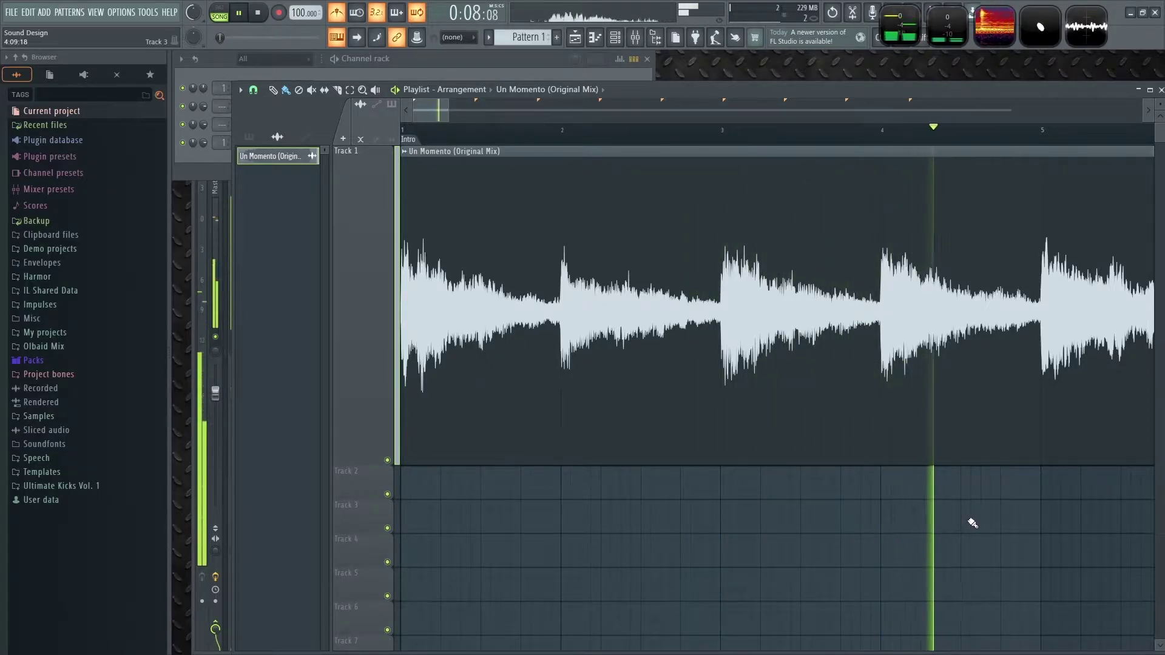
pyautogui.press('space')
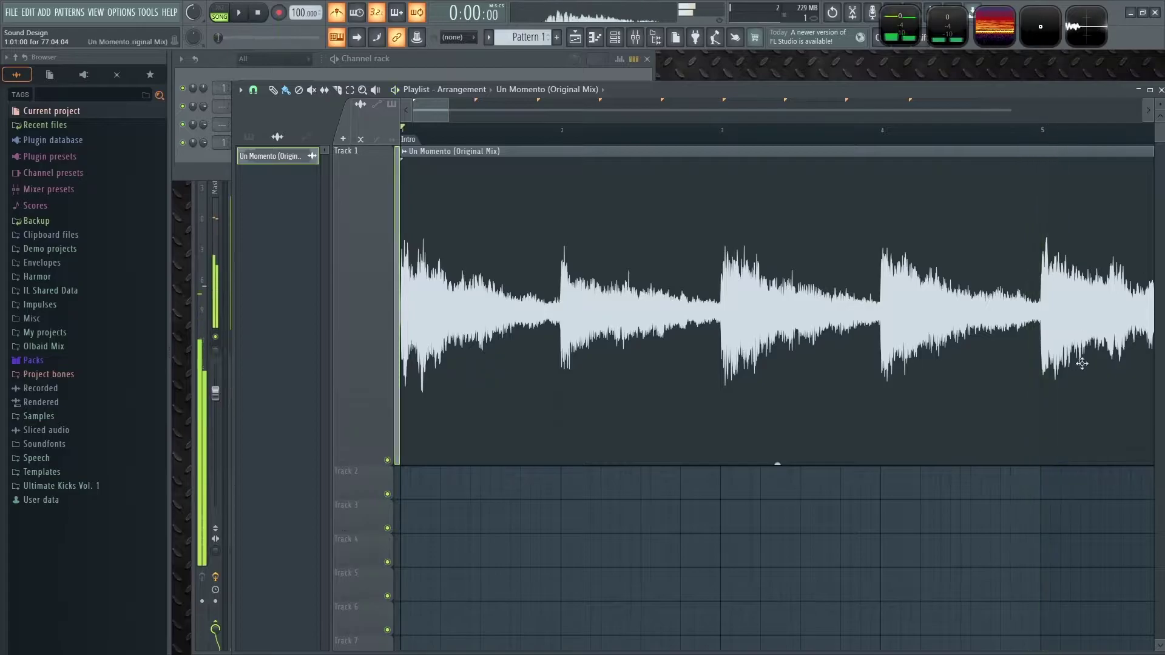
# - Highlight bars 1 to 4 on the playlist timeline and clear the selection
pyautogui.keyDown('ctrl'); pyautogui.scroll(-3, 971, 510); pyautogui.keyUp('ctrl')
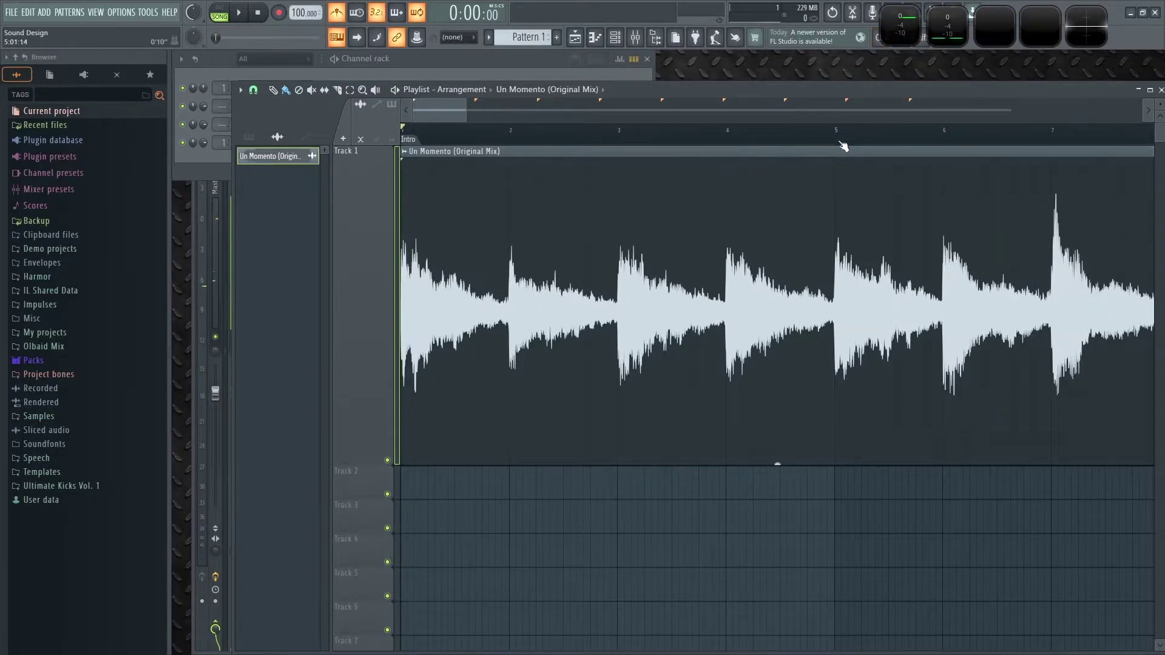
pyautogui.moveTo(838, 134); pyautogui.dragTo(221, 144)
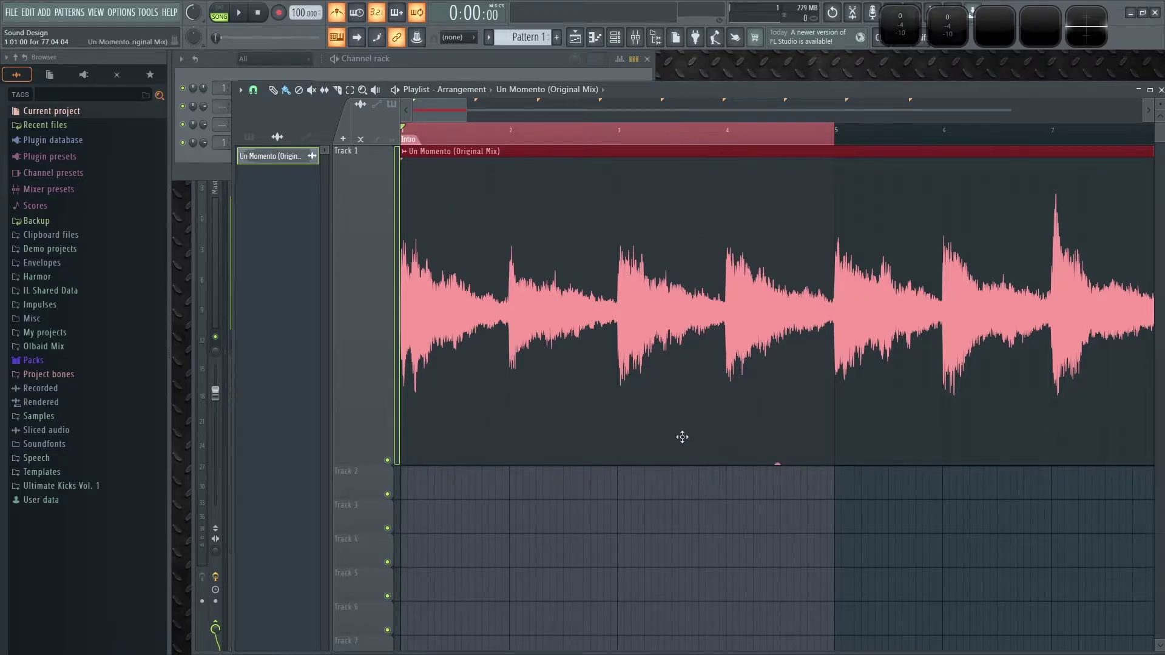
pyautogui.hotkey('ctrl', 'd')
# - Play the second half of the intro from bar 5, then place the playhead on the Bajo marker at bar 9
pyautogui.moveTo(830, 522); pyautogui.dragTo(632, 548)
pyautogui.click(644, 130)
pyautogui.hscroll(2, 793, 538)
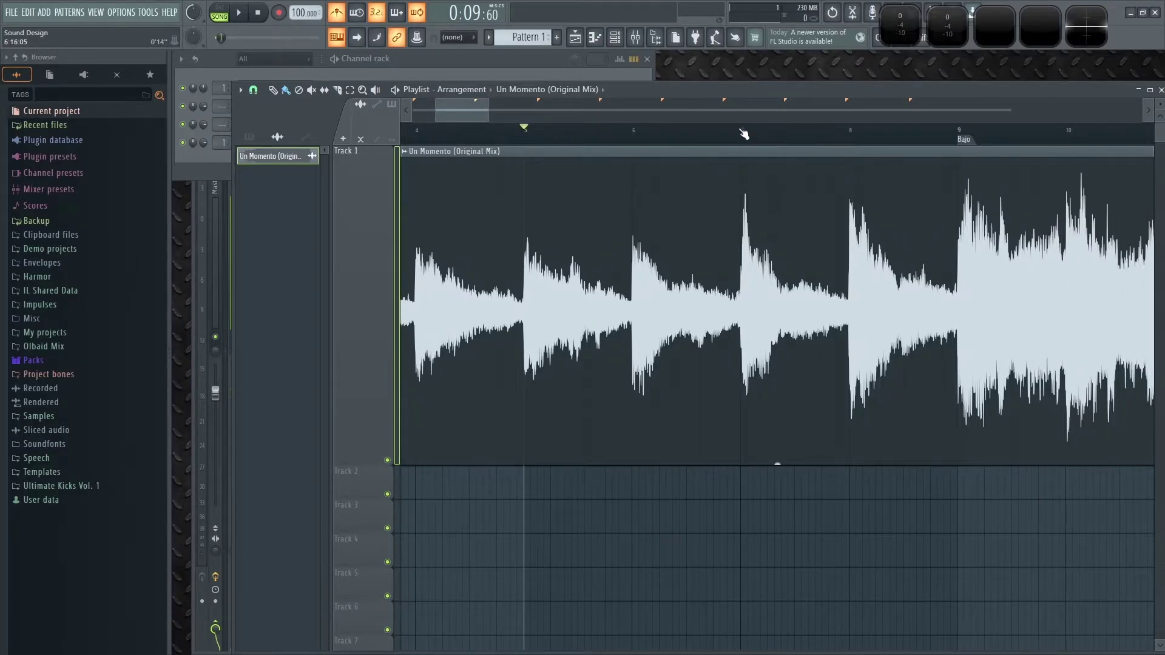
pyautogui.press('space')
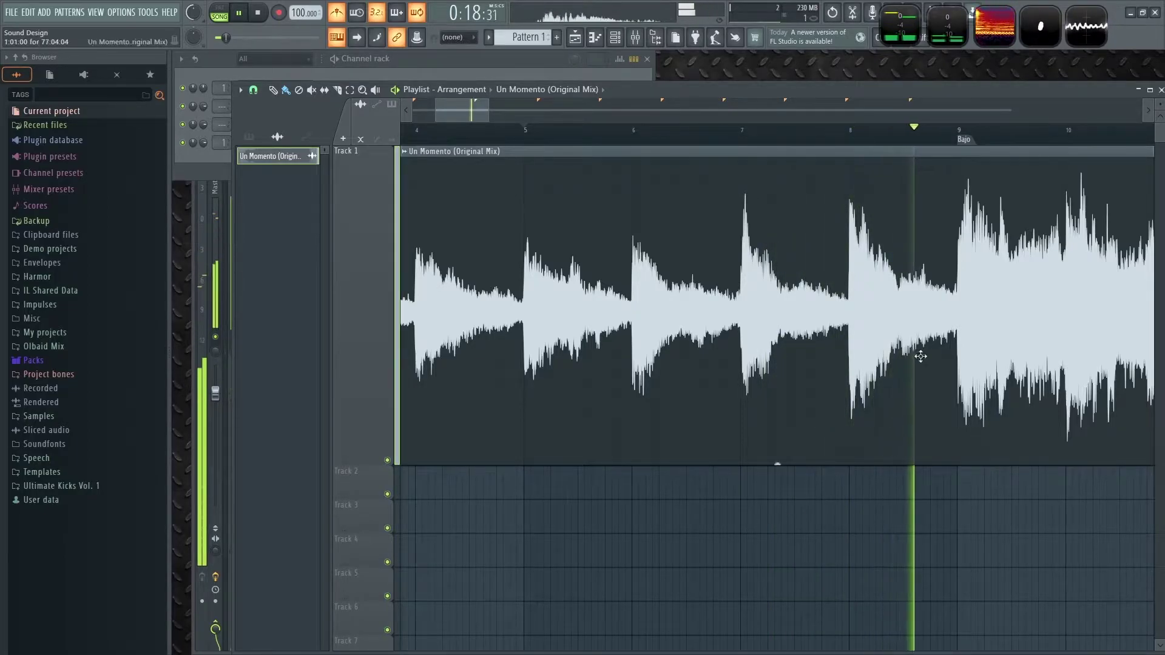
pyautogui.press('space')
pyautogui.click(960, 133)
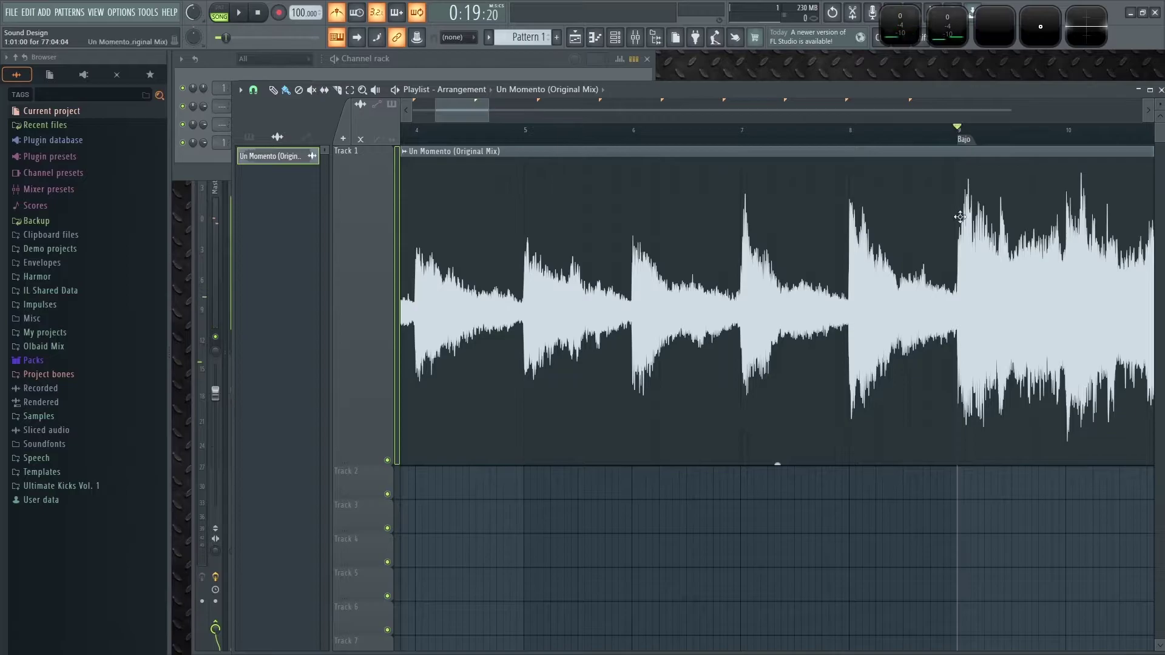
# - Highlight the eight intro bars from bar 1 up to the Bajo marker and clear the selection
pyautogui.scroll(-3, 963, 214)
pyautogui.moveTo(836, 133); pyautogui.dragTo(292, 141)
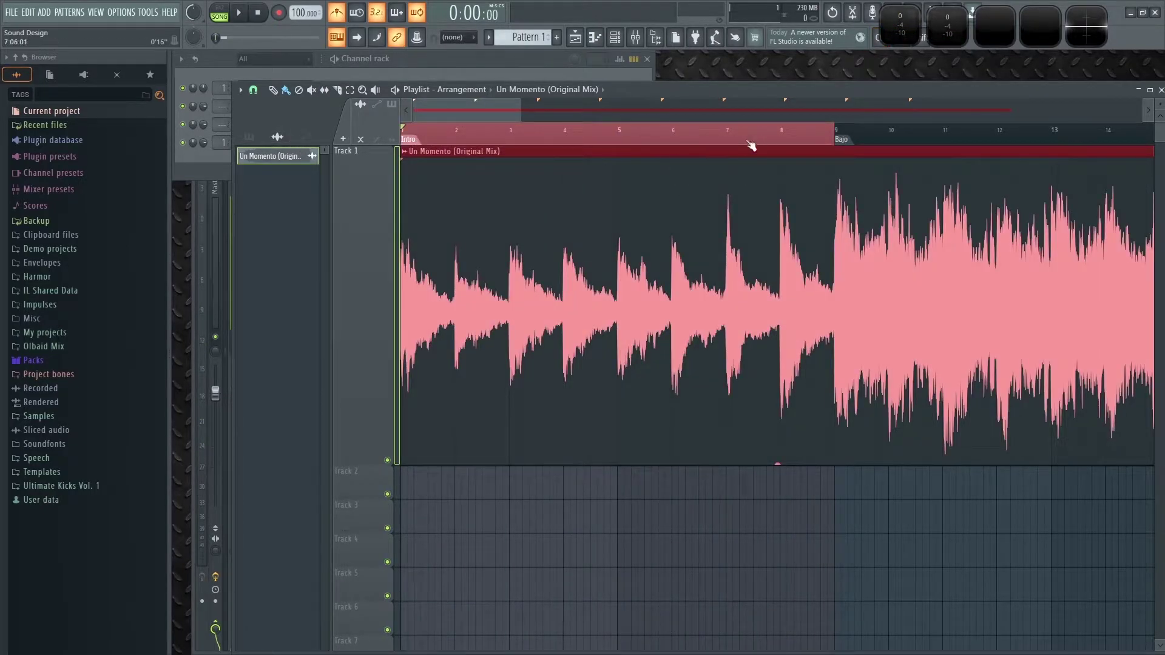
pyautogui.scroll(3, 795, 147)
pyautogui.scroll(-2, 903, 161)
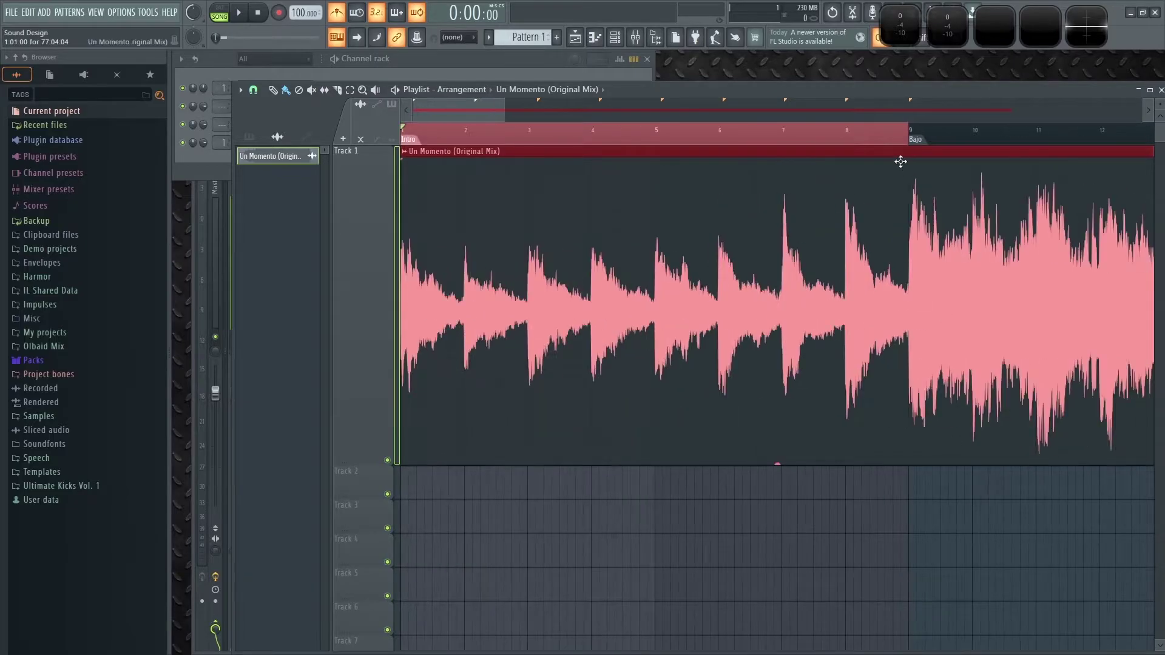
pyautogui.keyDown('ctrl'); pyautogui.click(885, 140); pyautogui.keyUp('ctrl')
# - Play the track from the Bajo marker at bar 9 into the Beat section at bar 17, then stop playback
pyautogui.moveTo(952, 526); pyautogui.dragTo(557, 533)
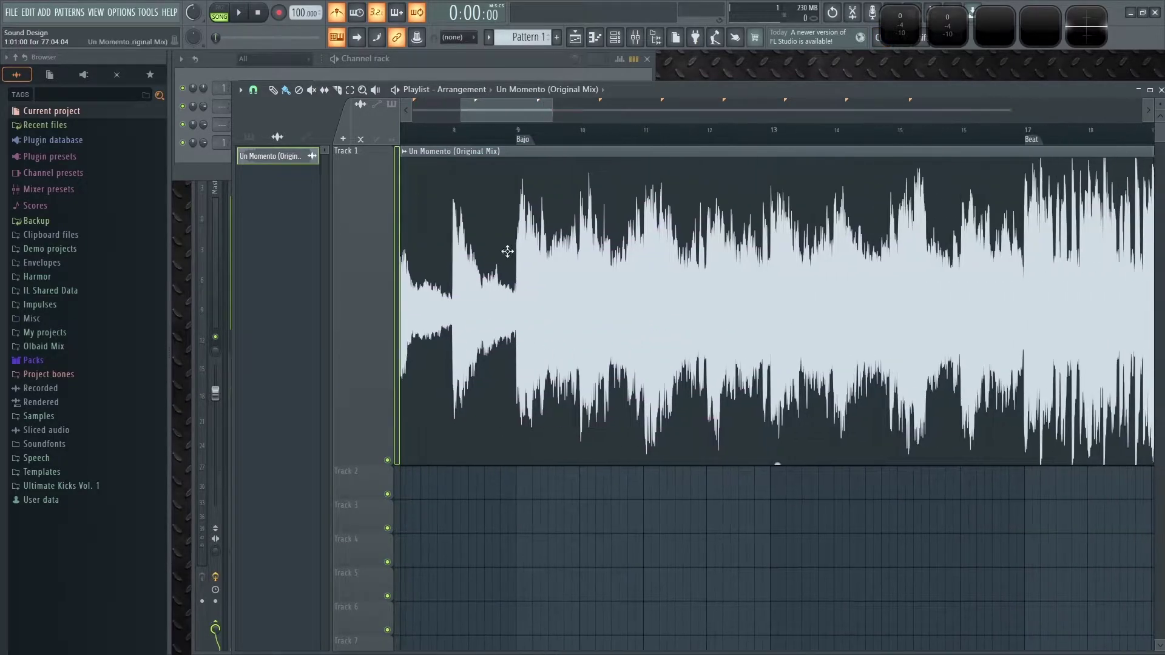
pyautogui.click(521, 135)
pyautogui.scroll(2, 804, 518)
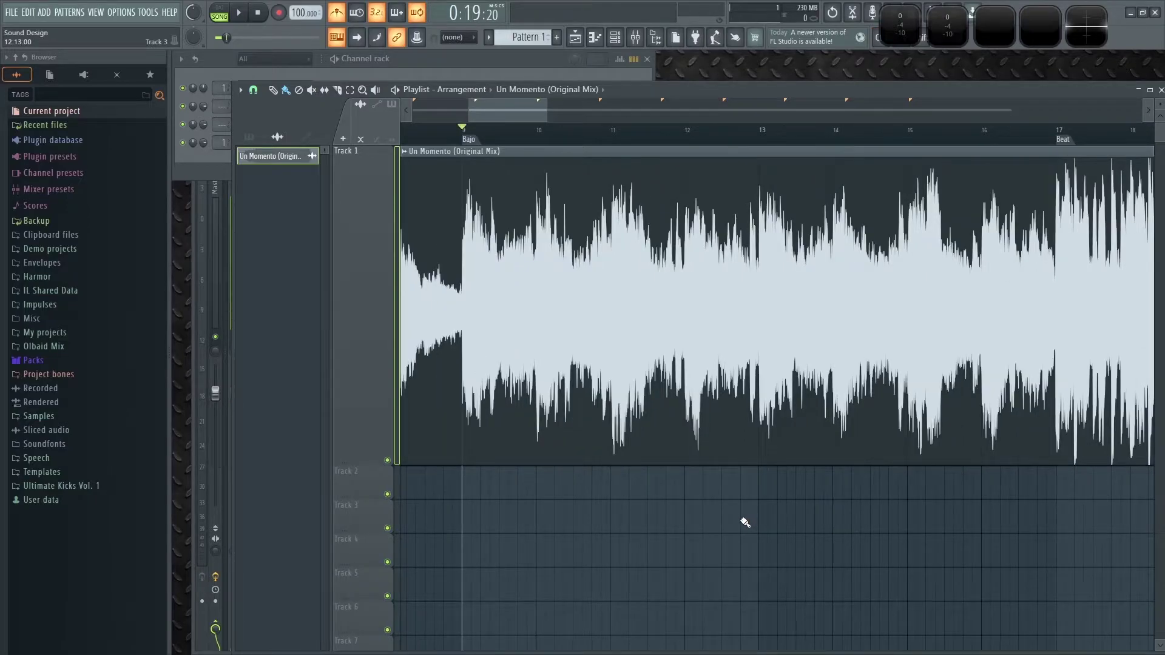
pyautogui.press('space')
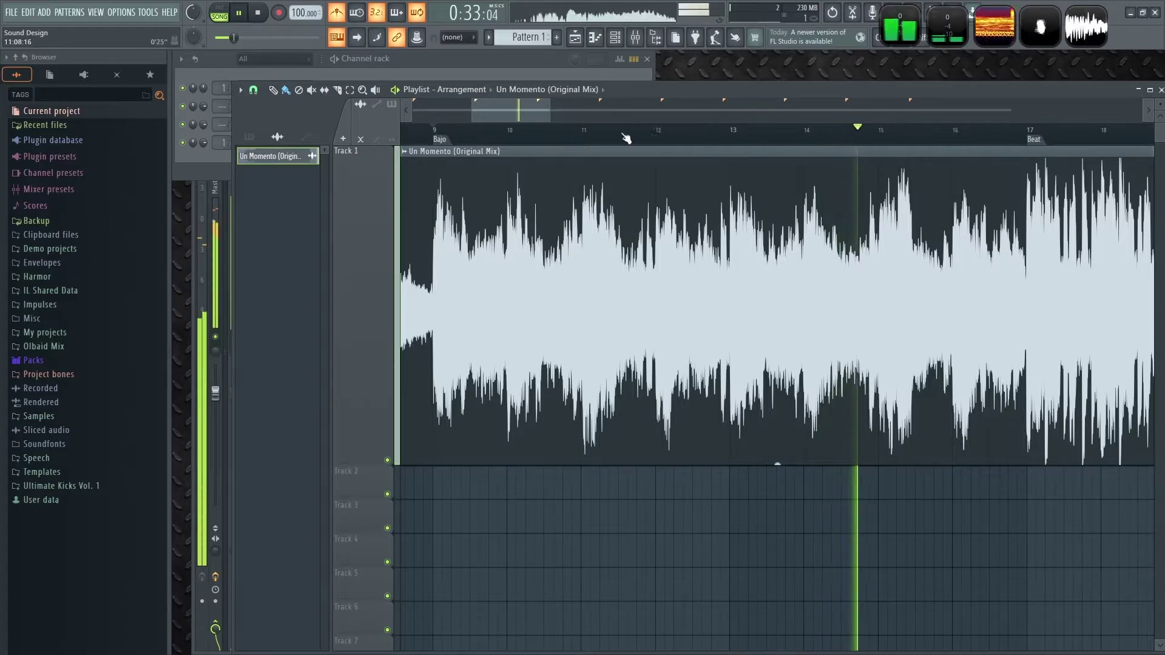
pyautogui.moveTo(1034, 535); pyautogui.dragTo(571, 532)
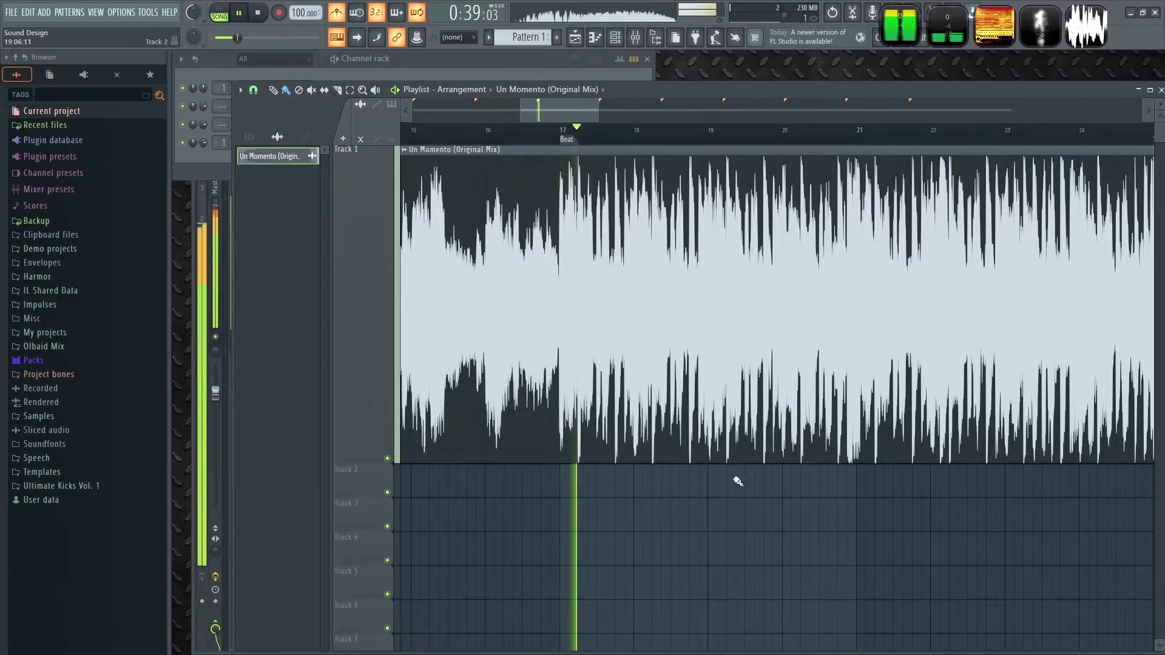
pyautogui.moveTo(741, 484); pyautogui.dragTo(645, 506)
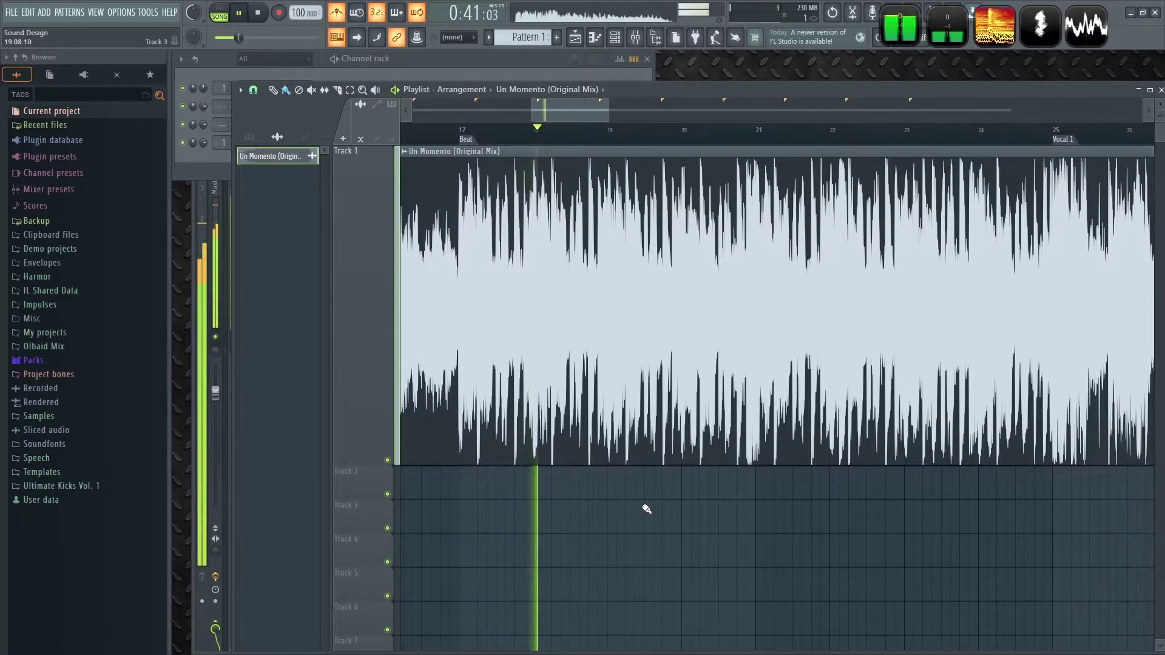
pyautogui.click(265, 16)
pyautogui.click(266, 15)
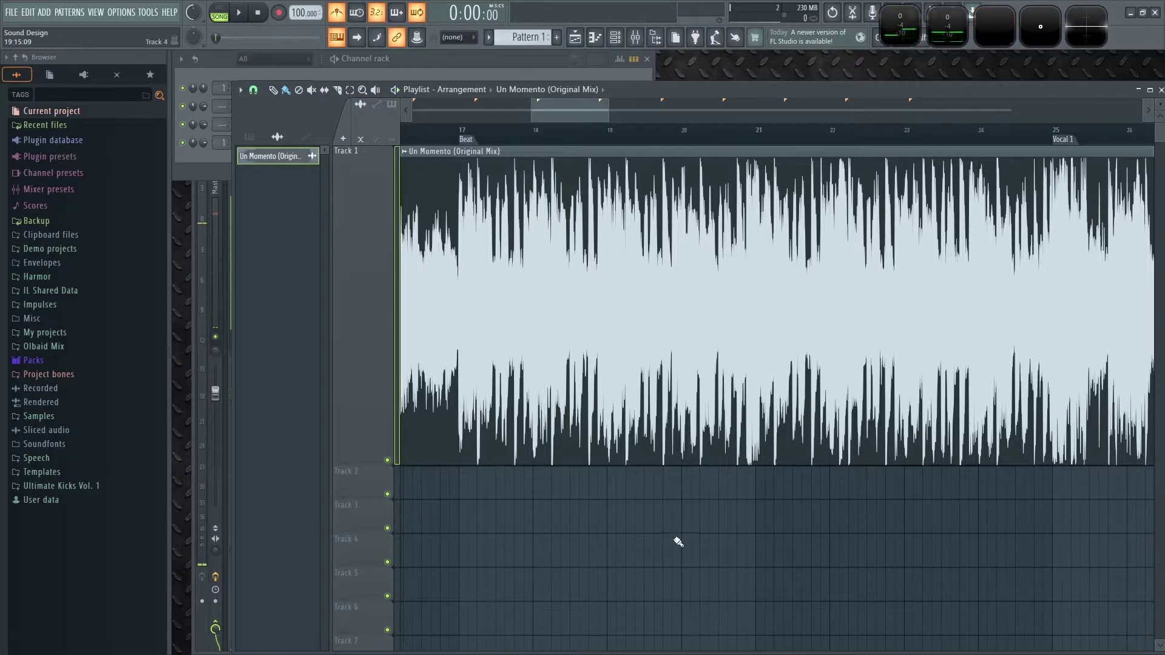
pyautogui.scroll(-5, 664, 533)
pyautogui.moveTo(600, 105); pyautogui.dragTo(553, 105)
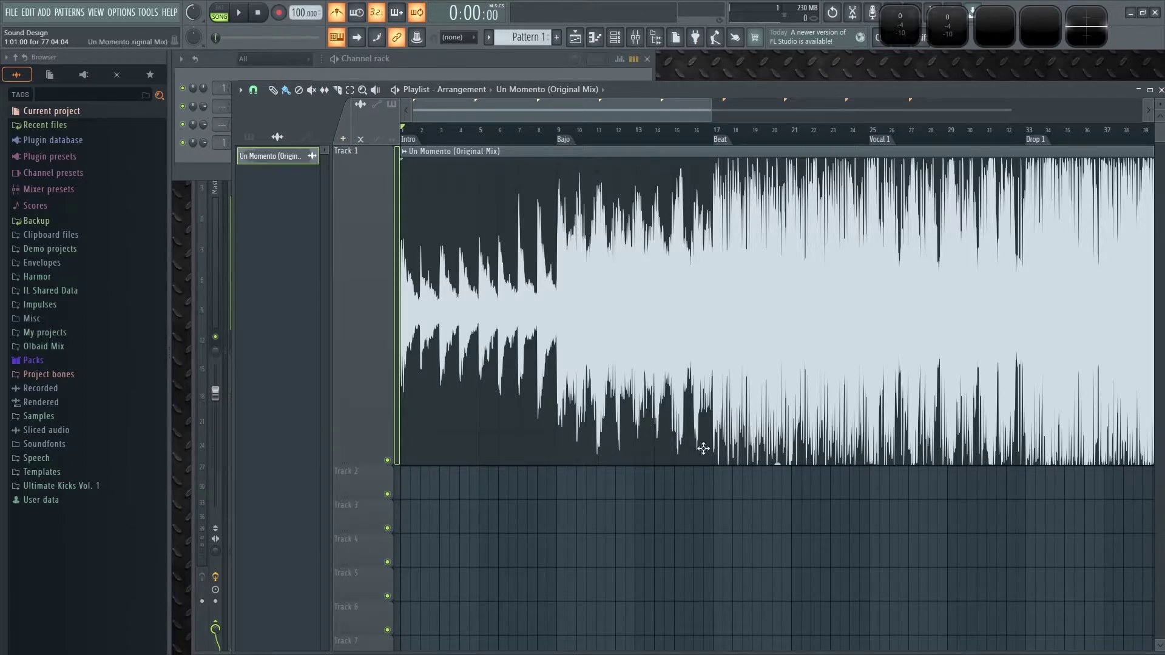
# - Play the transition from bar 14 into the Beat section, stop playback, and place the playhead on the Beat marker at bar 17
pyautogui.scroll(5, 730, 510)
pyautogui.scroll(3, 731, 510)
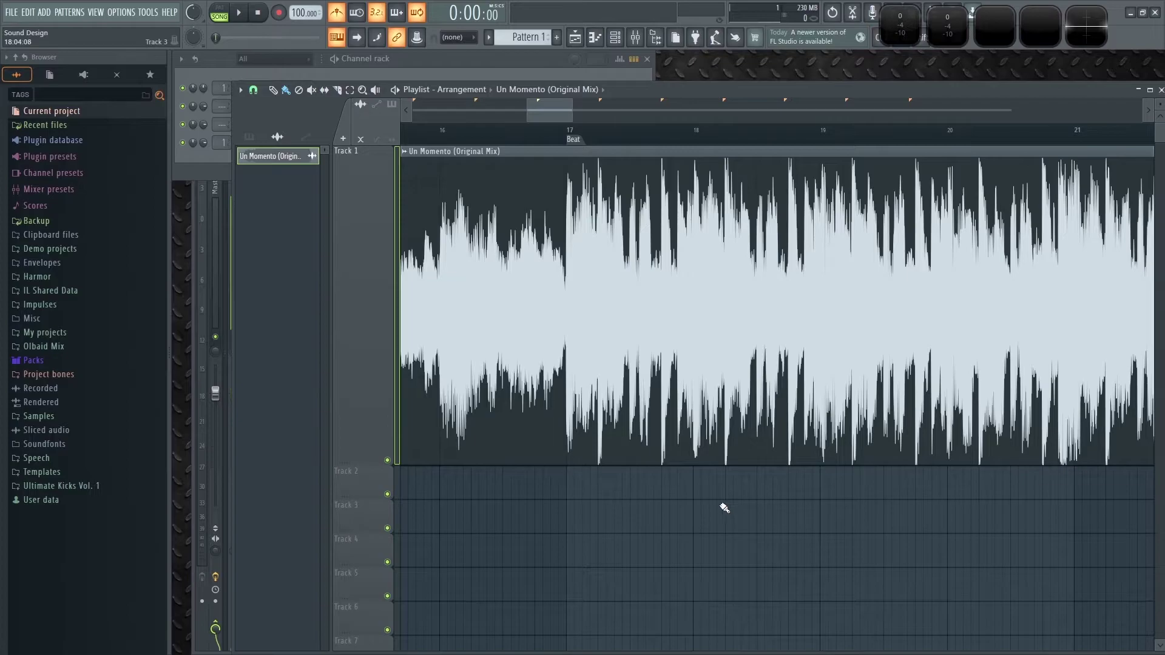
pyautogui.hscroll(-2, 674, 512)
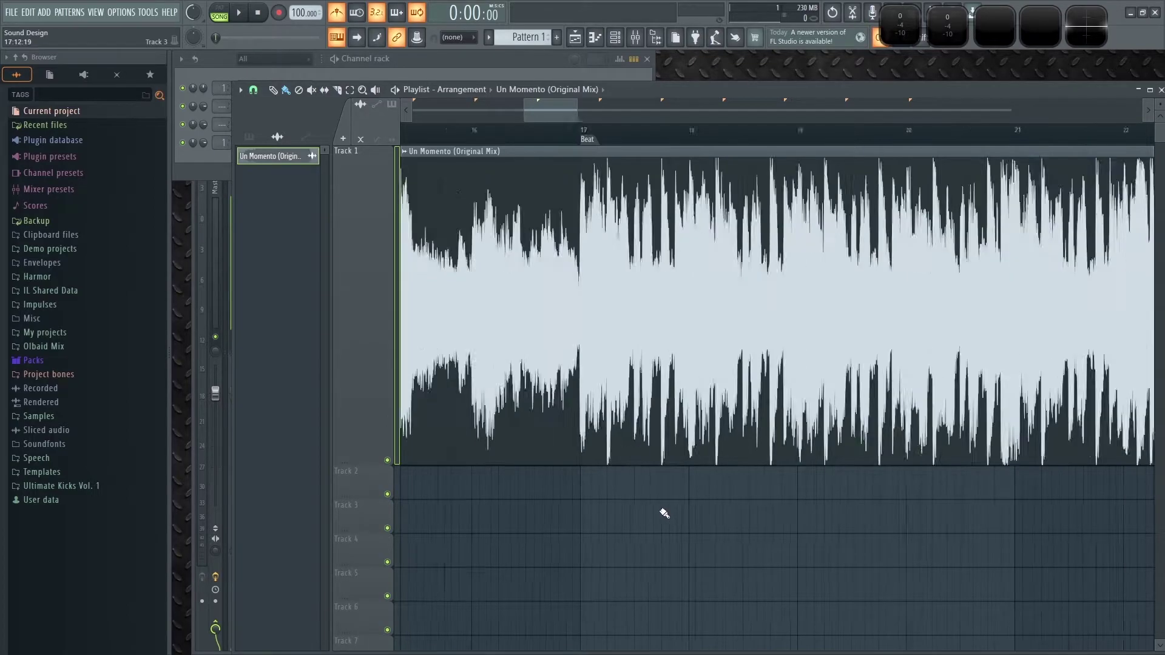
pyautogui.scroll(2, 728, 510)
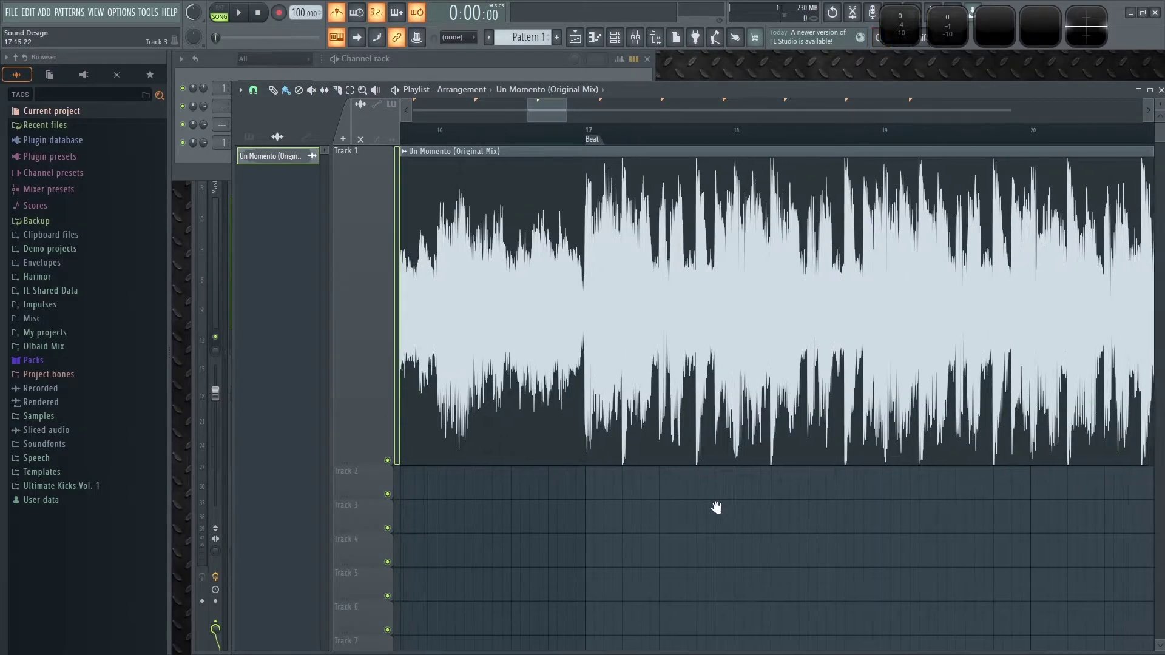
pyautogui.hscroll(1, 725, 512)
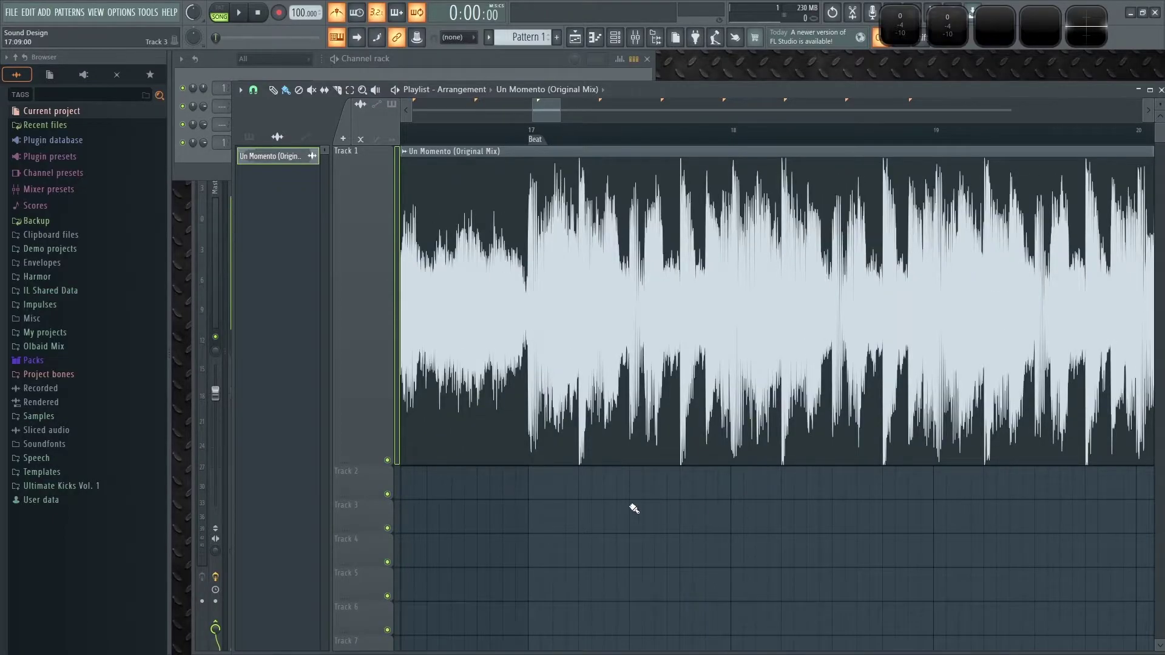
pyautogui.hscroll(1, 634, 510)
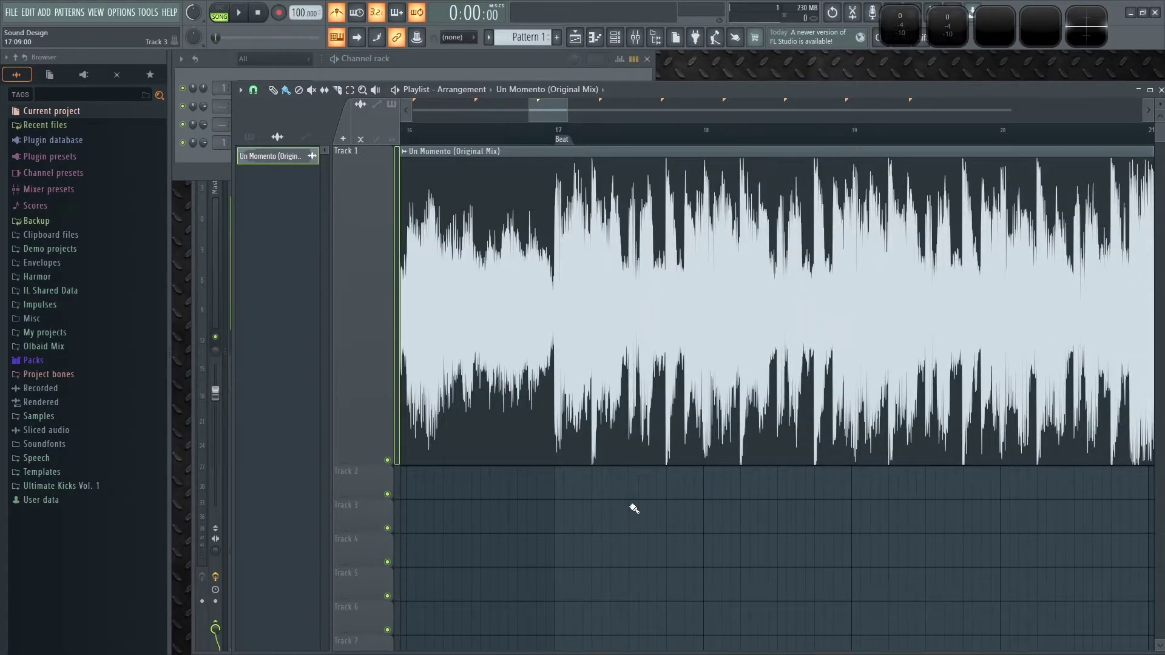
pyautogui.hscroll(-8, 559, 235)
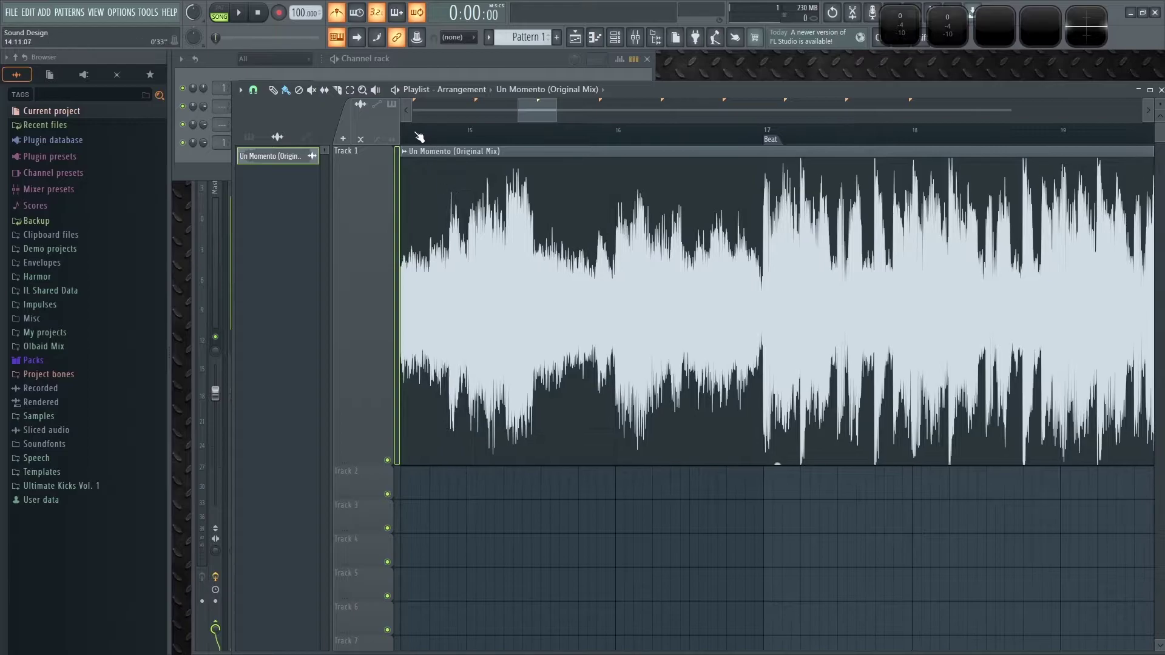
pyautogui.click(421, 137)
pyautogui.press('space')
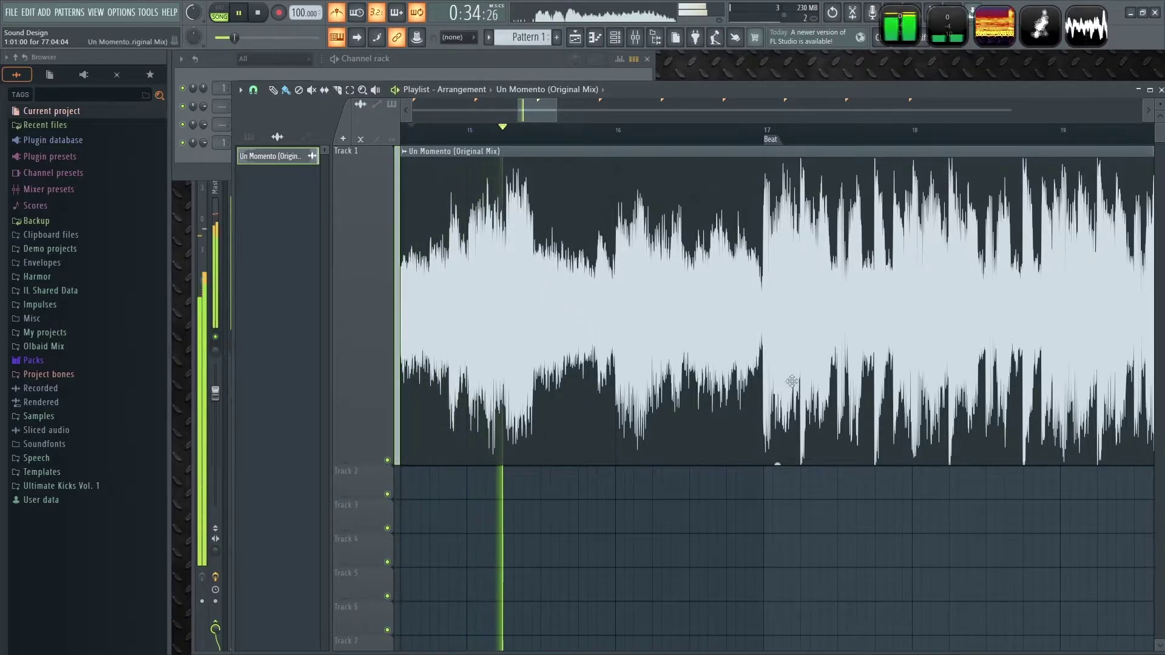
pyautogui.press('space')
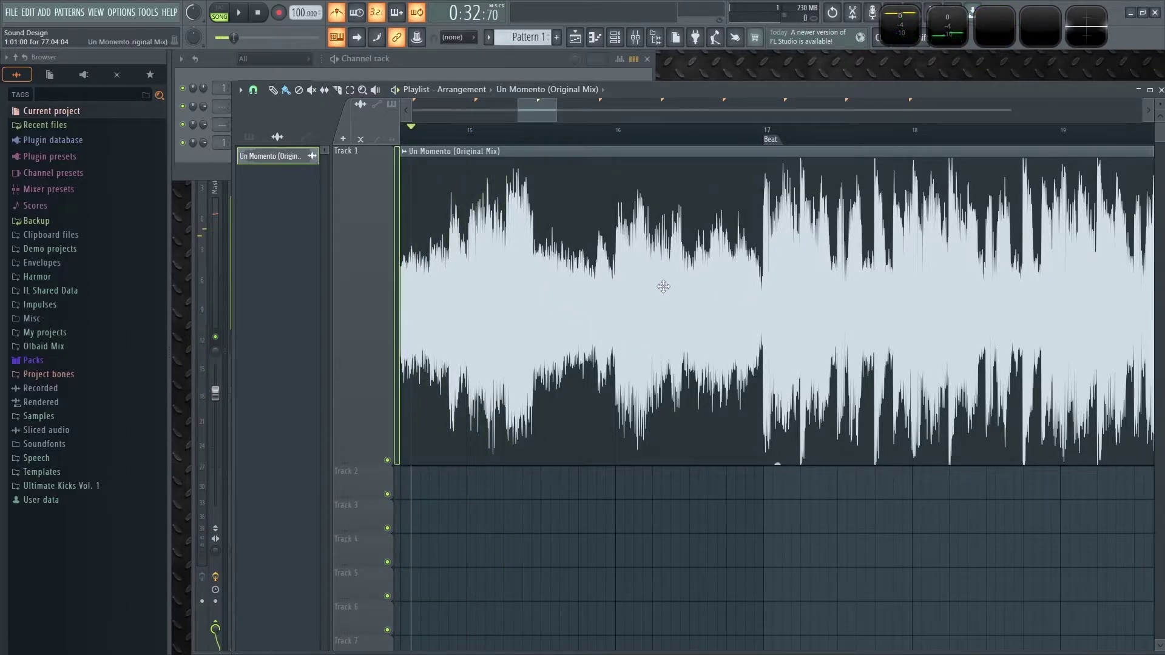
pyautogui.click(765, 114)
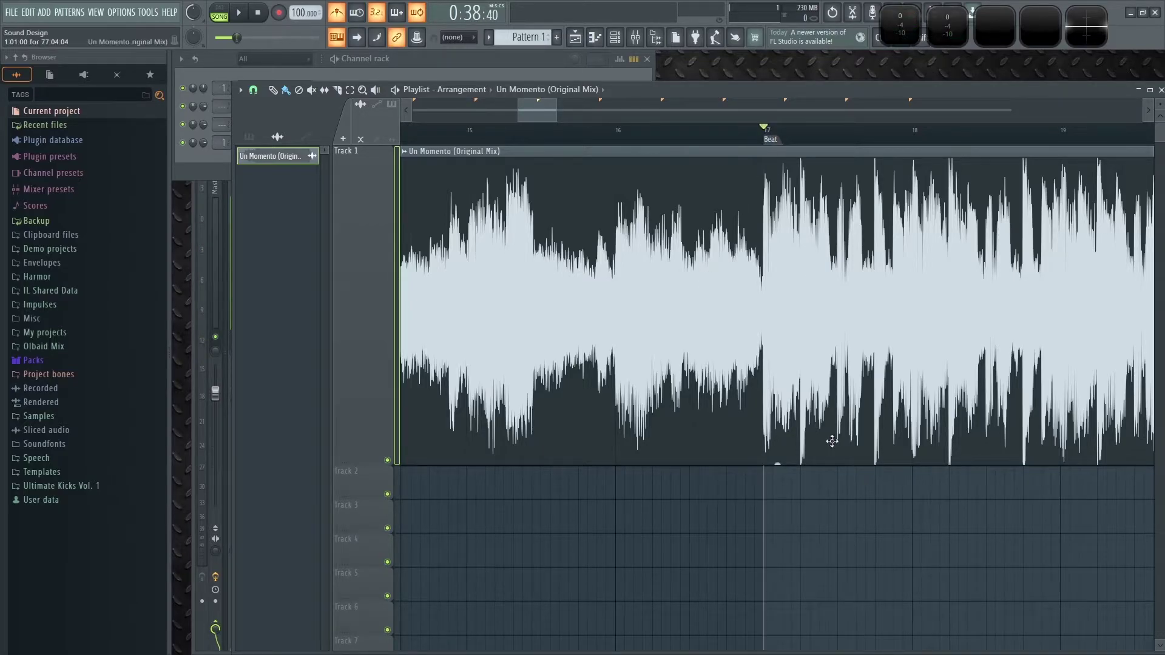
# - Highlight the eight bars from the Bajo marker at bar 9 to the Beat marker at bar 17, and clear the selection
pyautogui.scroll(-2, 750, 499)
pyautogui.moveTo(750, 499); pyautogui.dragTo(803, 531)
pyautogui.scroll(-2, 795, 529)
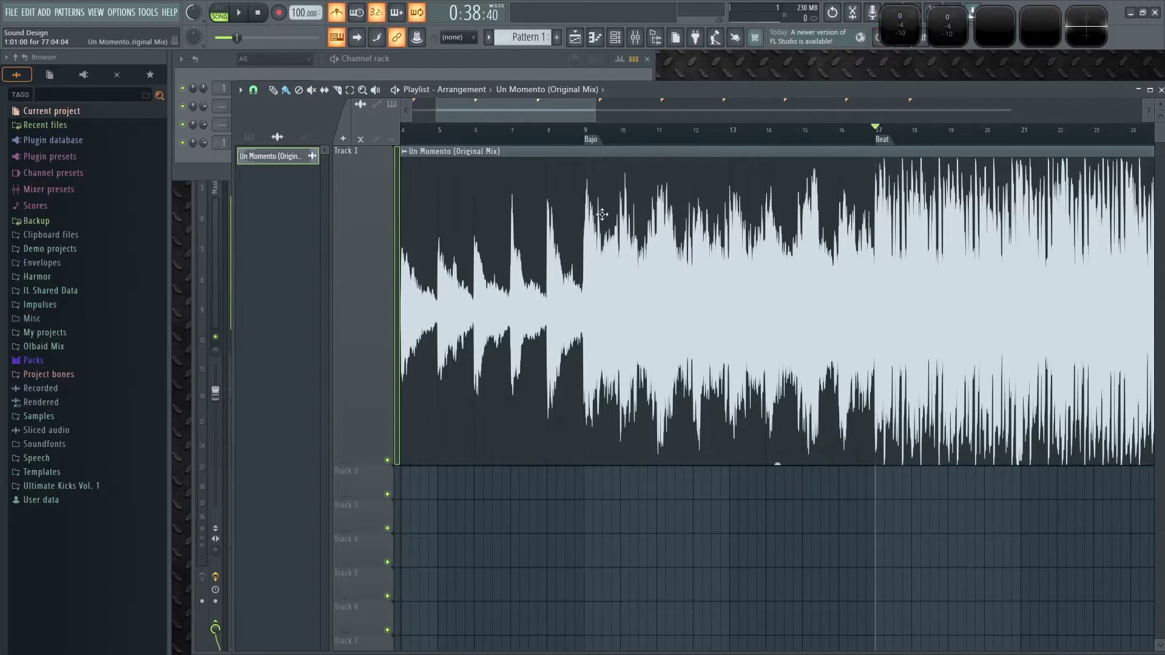
pyautogui.scroll(2, 614, 160)
pyautogui.moveTo(527, 135); pyautogui.dragTo(1071, 146)
pyautogui.scroll(-5, 1027, 539)
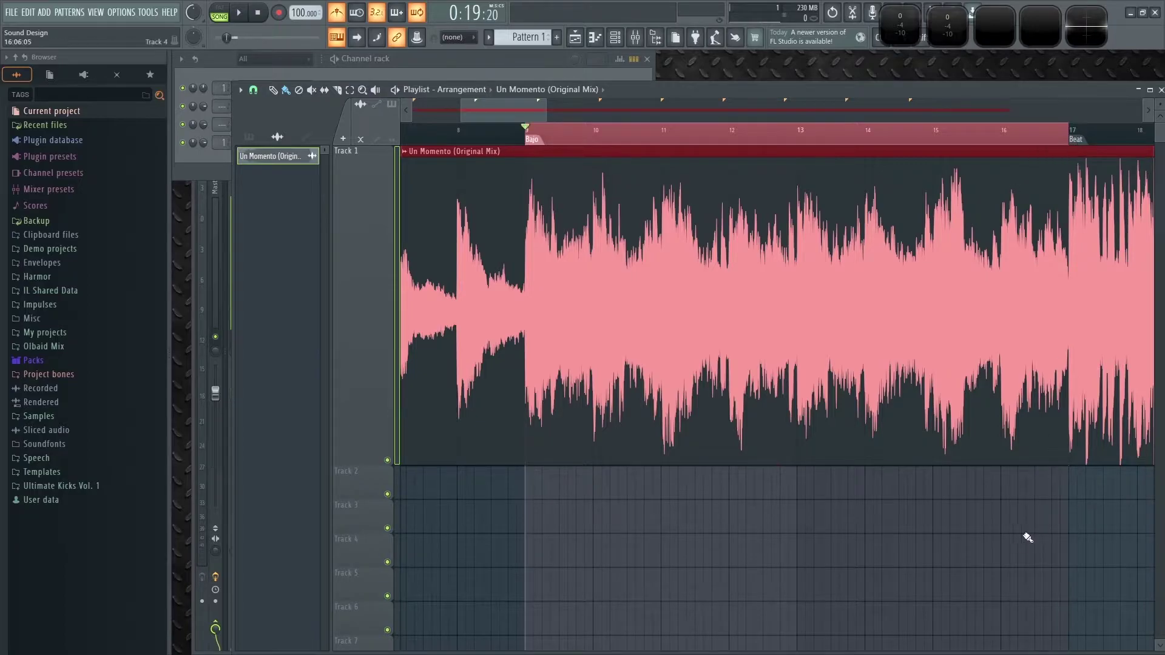
pyautogui.scroll(-6, 605, 494)
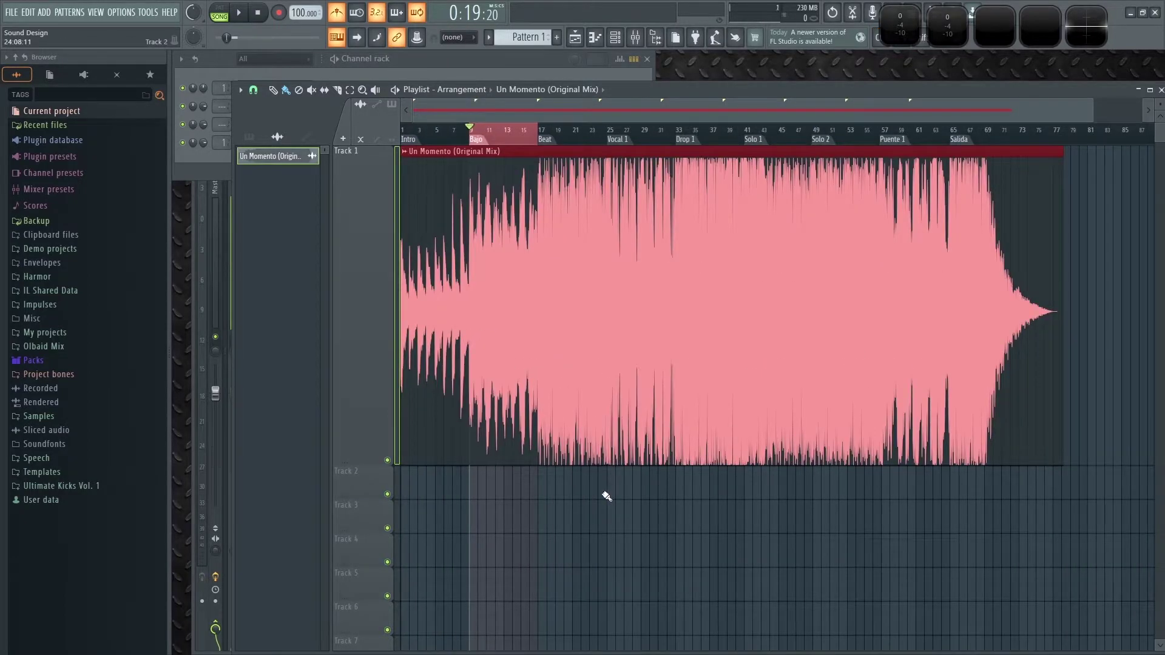
pyautogui.click(534, 135)
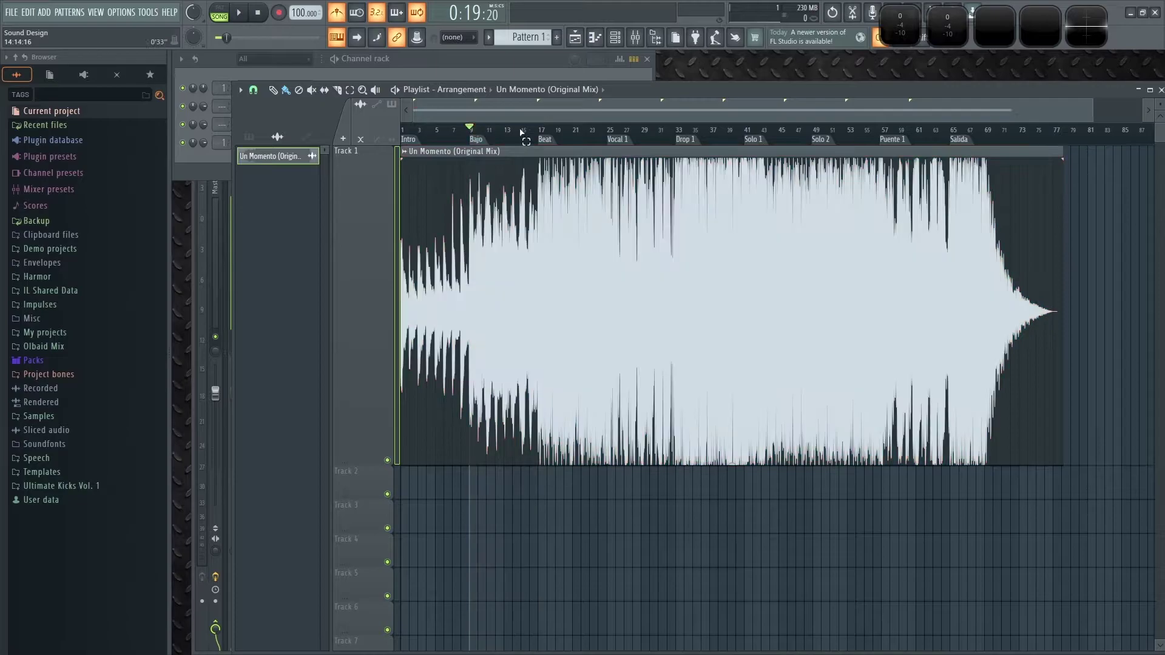
# - Place the playhead on the Beat marker and highlight the section's first four bars, from bar 17 to bar 21
pyautogui.scroll(5, 535, 136)
pyautogui.click(535, 136)
pyautogui.scroll(-2, 767, 522)
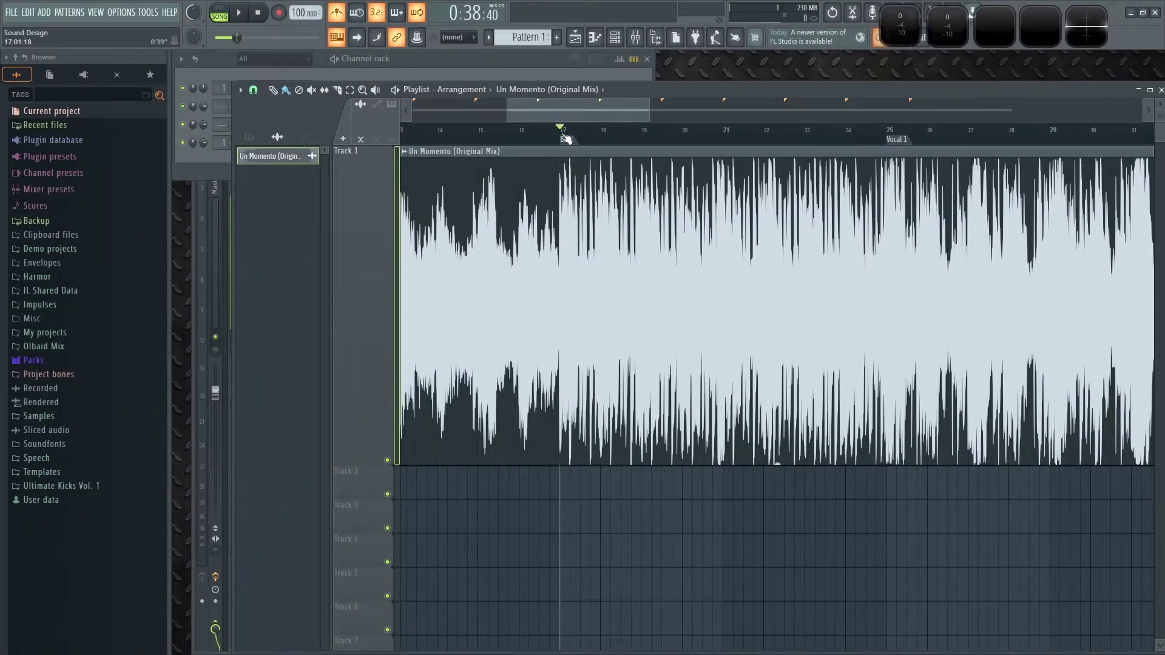
pyautogui.moveTo(560, 135); pyautogui.dragTo(726, 151)
pyautogui.scroll(-1, 777, 520)
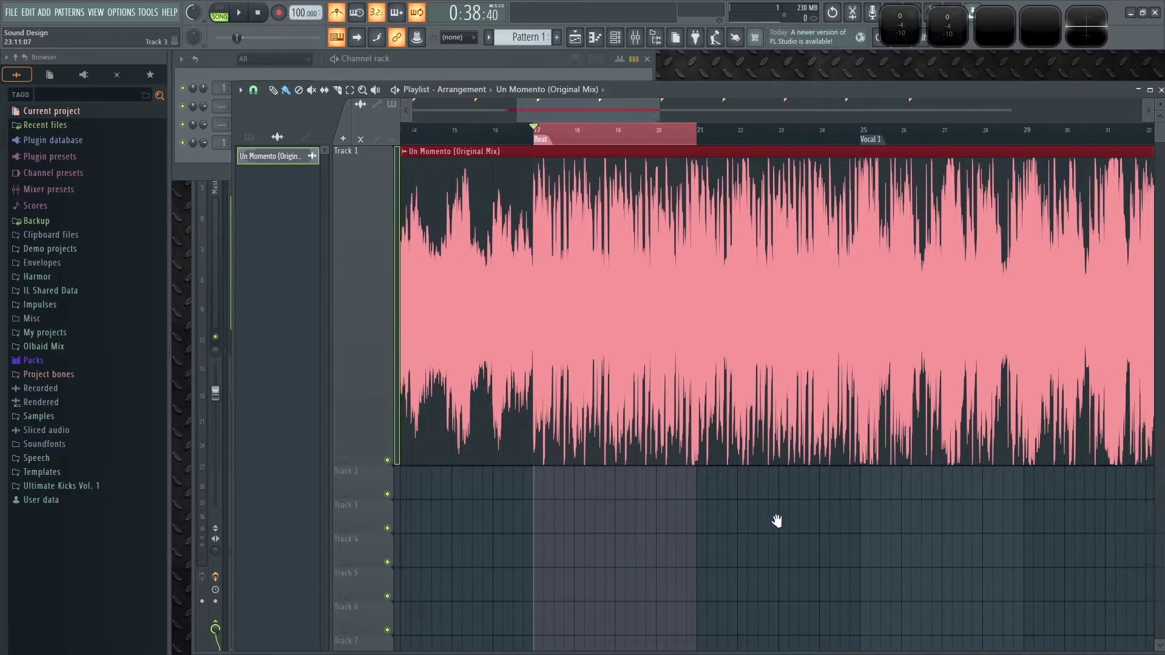
# - Highlight the whole Beat section from bar 17 to the Vocal 1 marker at bar 25, and clear the selection
pyautogui.moveTo(847, 136); pyautogui.dragTo(518, 154)
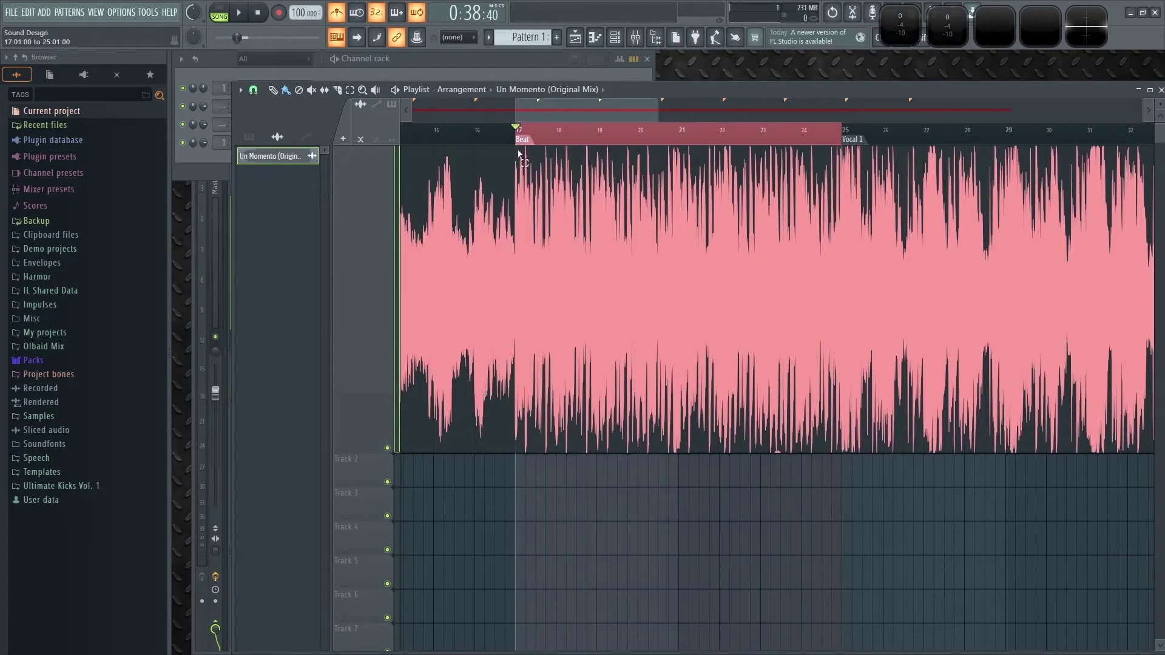
pyautogui.hscroll(5, 905, 499)
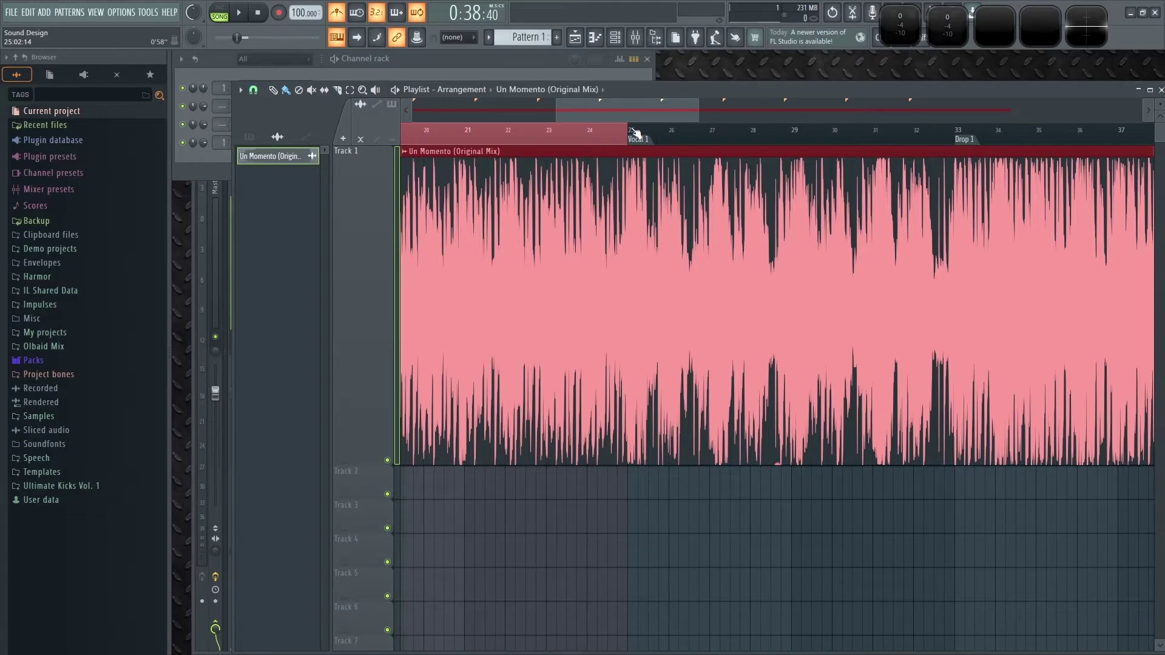
pyautogui.hotkey('ctrl', 'd')
# - Place the playhead on the Vocal 1 marker at bar 25 and inspect the waveform around it
pyautogui.moveTo(754, 485); pyautogui.dragTo(678, 502)
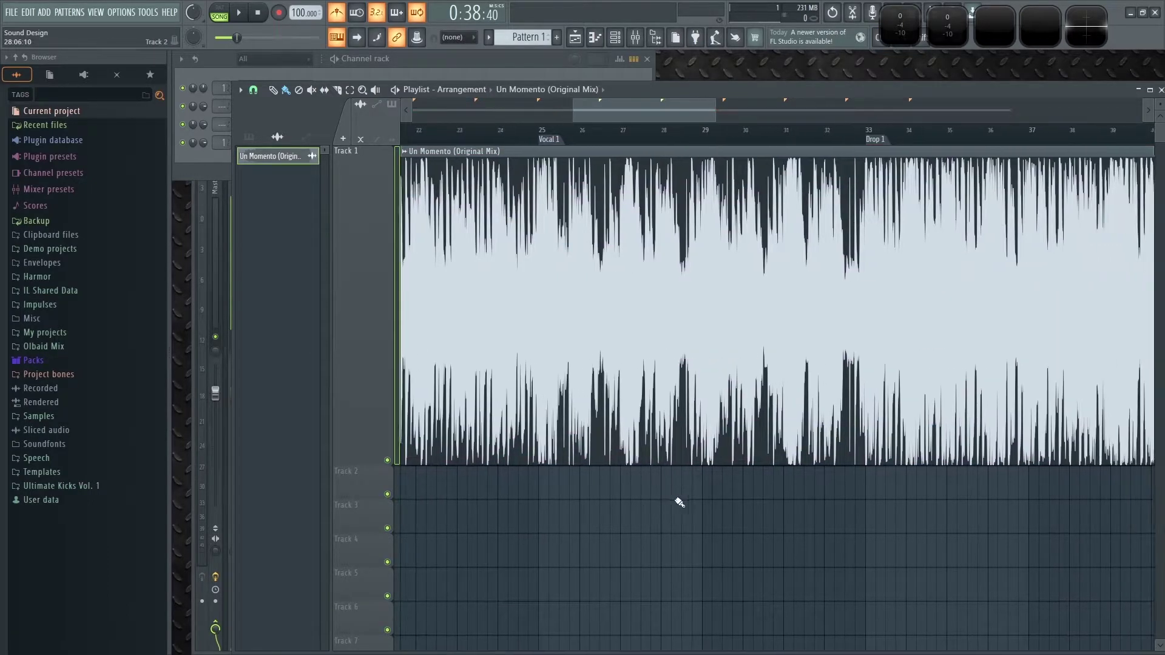
pyautogui.scroll(6, 540, 160)
pyautogui.click(482, 133)
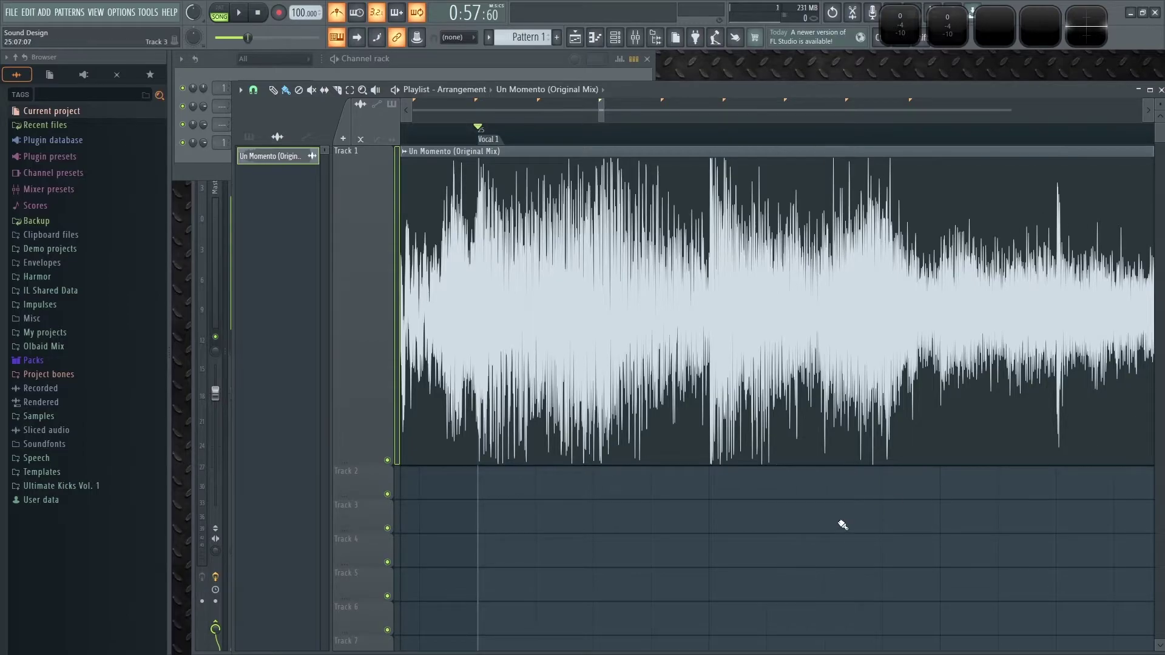
pyautogui.scroll(4, 846, 520)
pyautogui.scroll(-4, 712, 540)
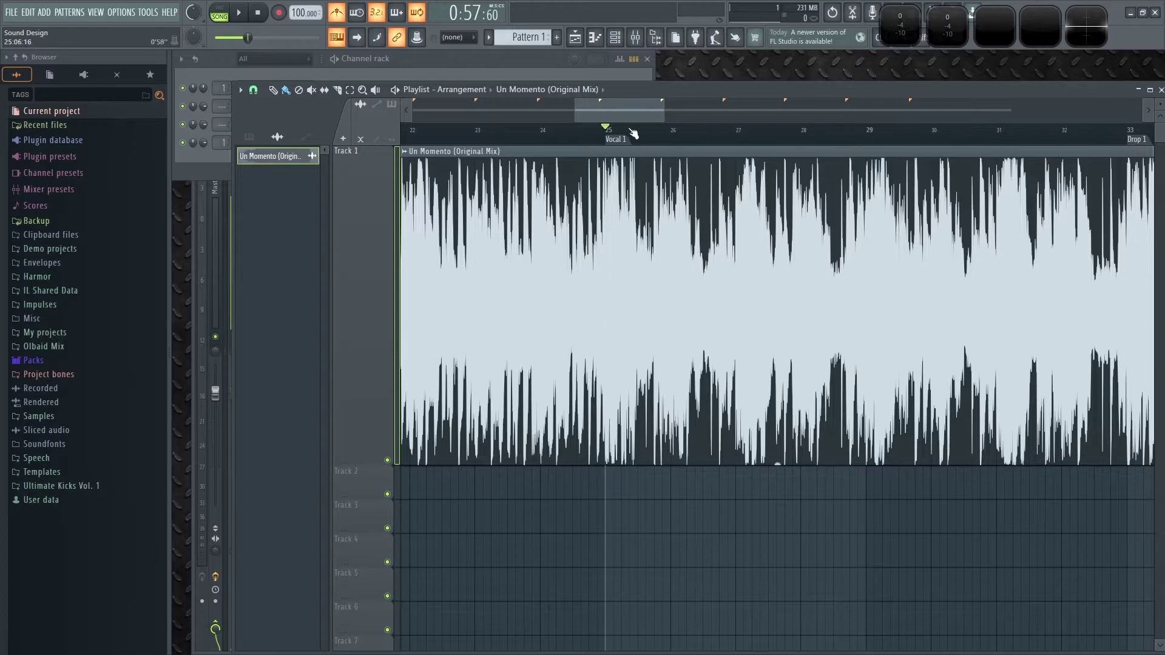
pyautogui.scroll(-2, 902, 520)
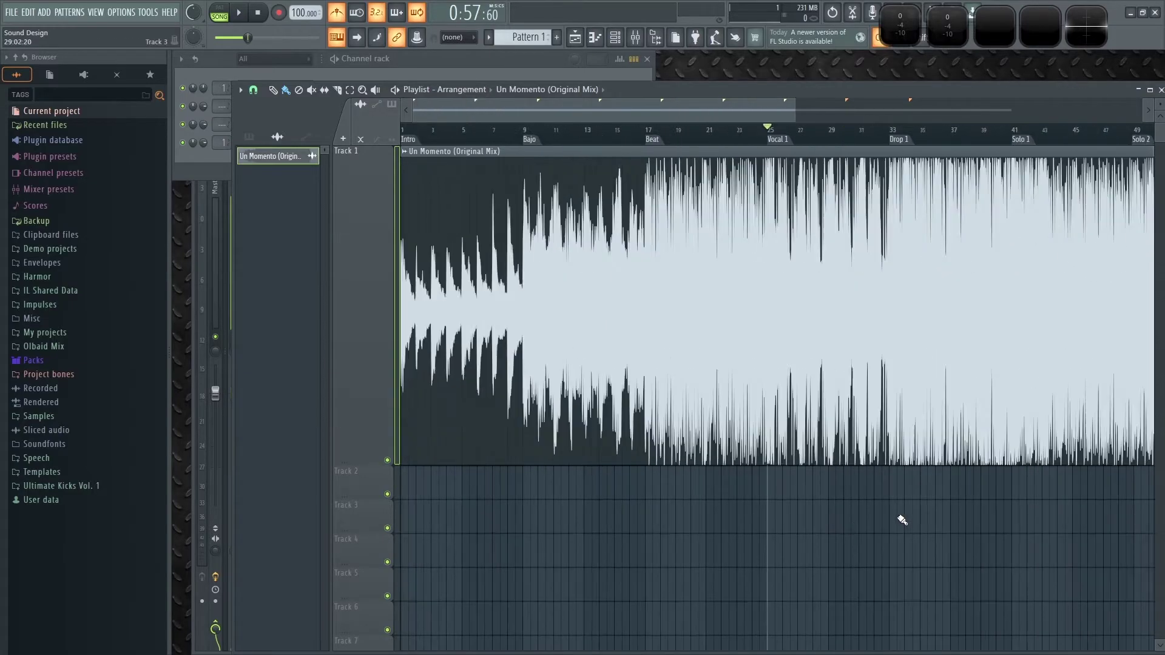
# - Place the playhead just before bar 57, at the start of the Puente 1 section
pyautogui.scroll(-2, 966, 520)
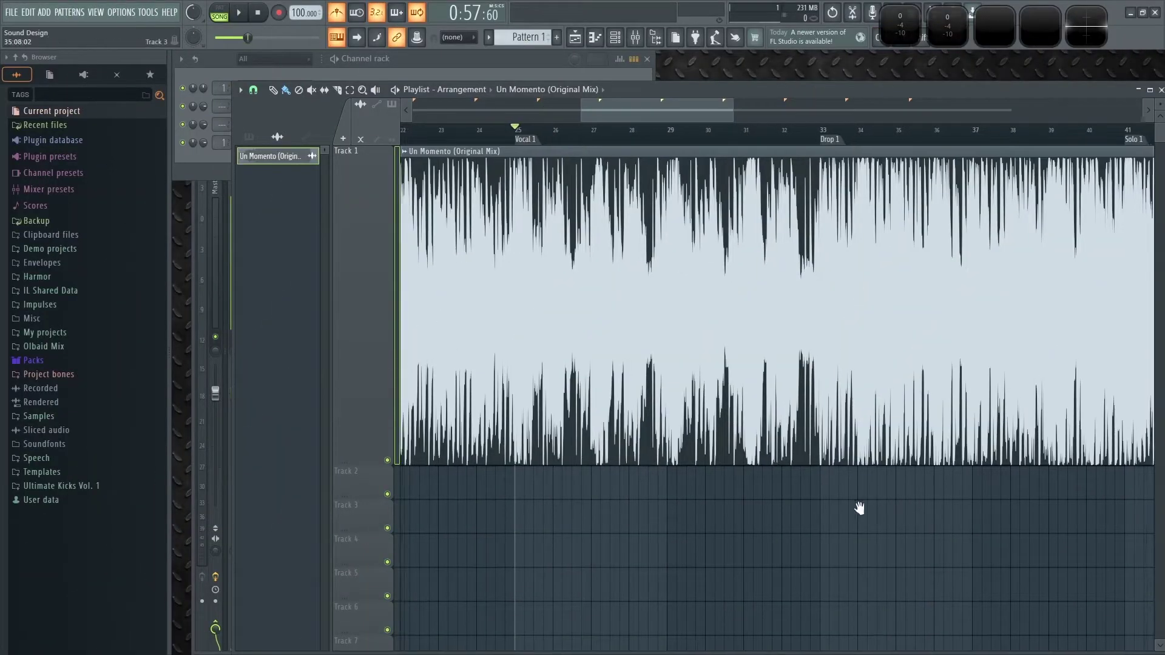
pyautogui.moveTo(894, 504); pyautogui.dragTo(507, 512)
pyautogui.scroll(3, 770, 473)
pyautogui.moveTo(877, 533); pyautogui.dragTo(599, 538)
pyautogui.click(574, 129)
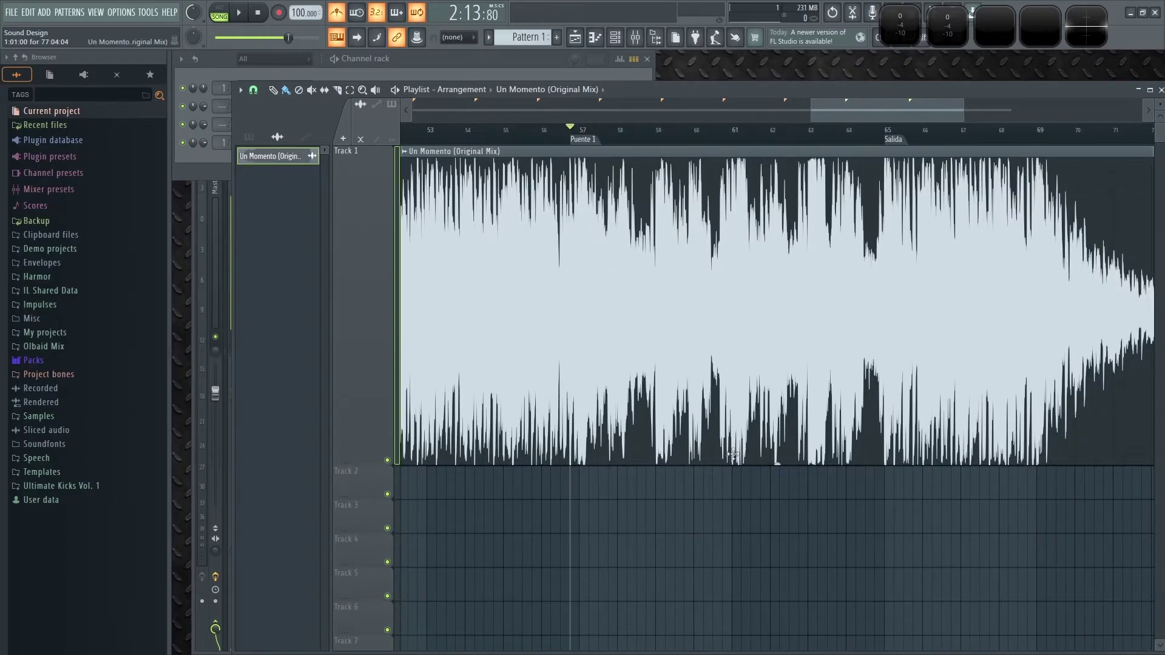
# - Turn off the metronome and play the track from the playhead into the Puente 1 section, then stop playback
pyautogui.scroll(2, 782, 582)
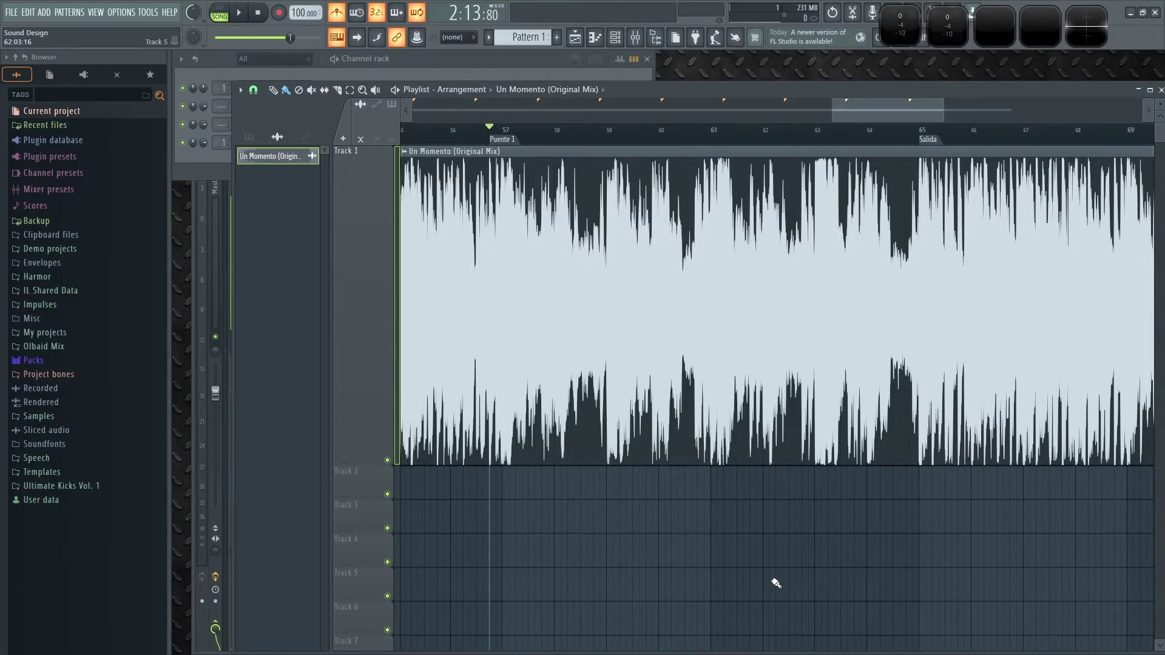
pyautogui.scroll(3, 736, 577)
pyautogui.hscroll(-2, 553, 519)
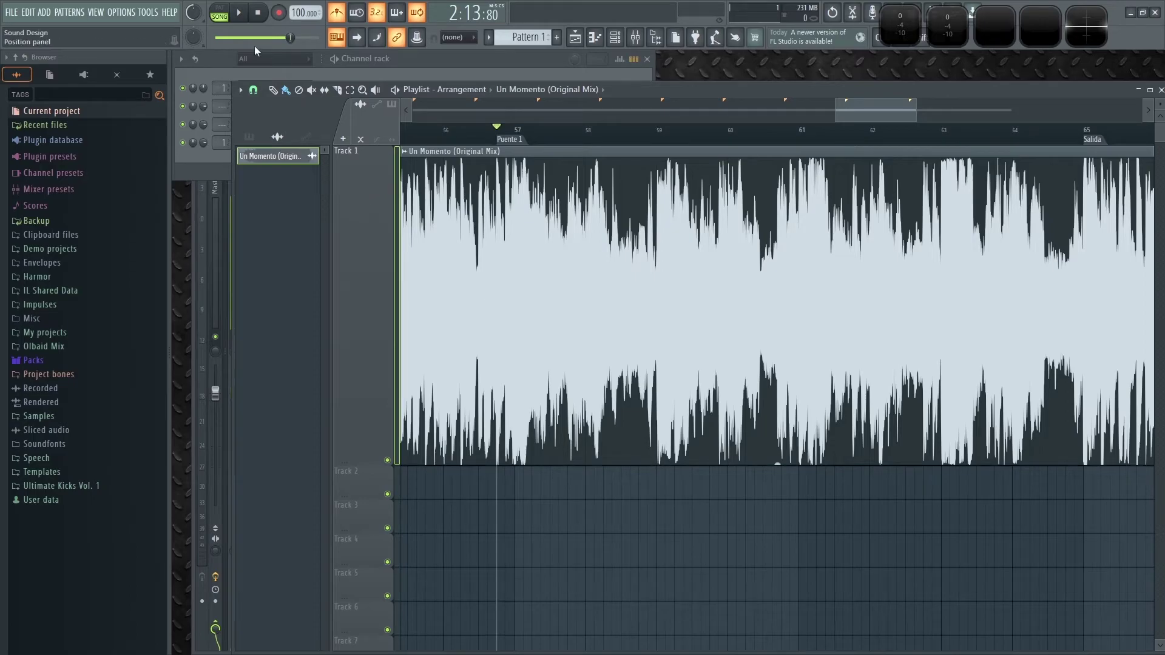
pyautogui.press('space')
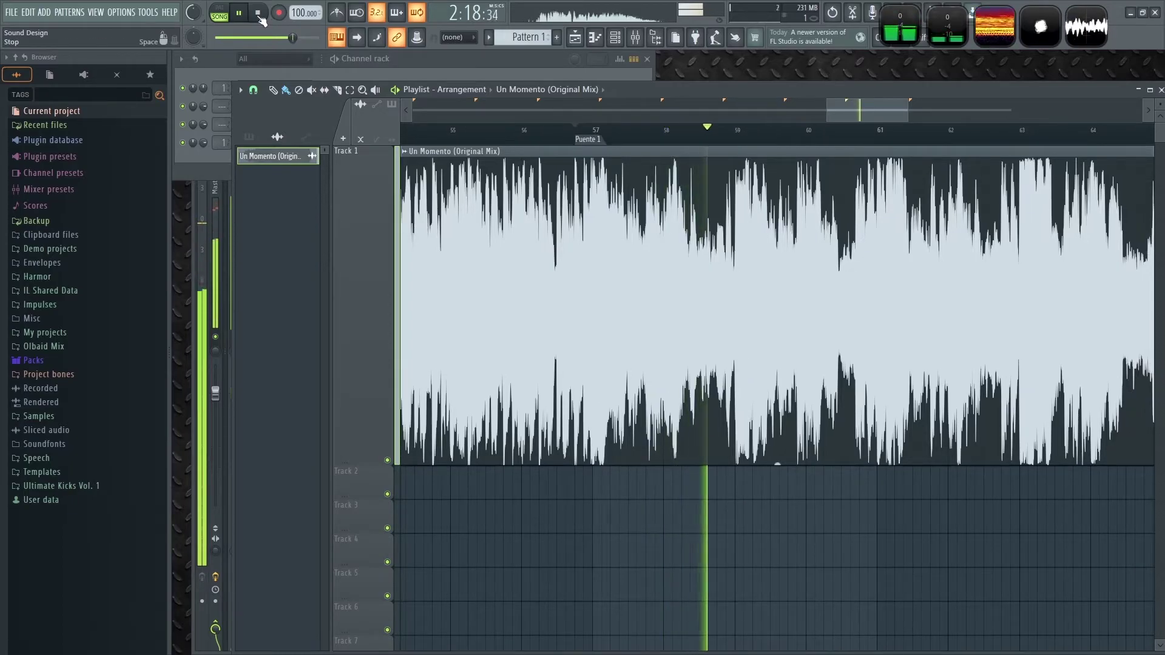
pyautogui.click(258, 15)
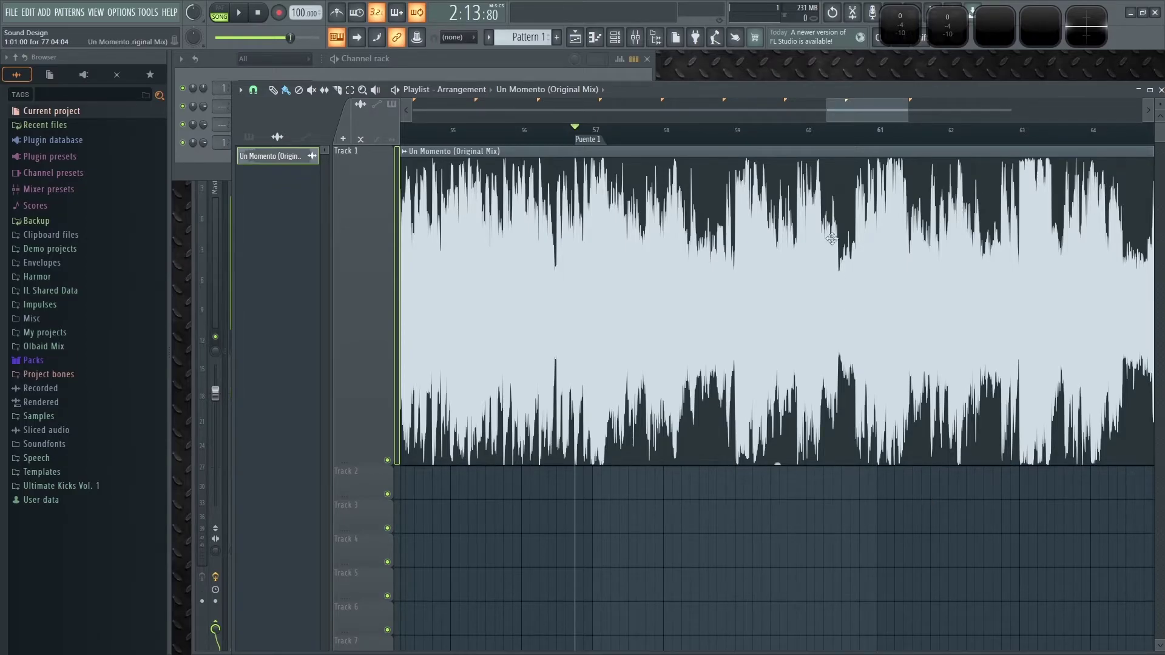
# - Examine the waveform and section markers along the timeline, from the Intro through Beat and Vocal 1 to Puente 1 and Salida
pyautogui.moveTo(929, 509); pyautogui.dragTo(819, 523)
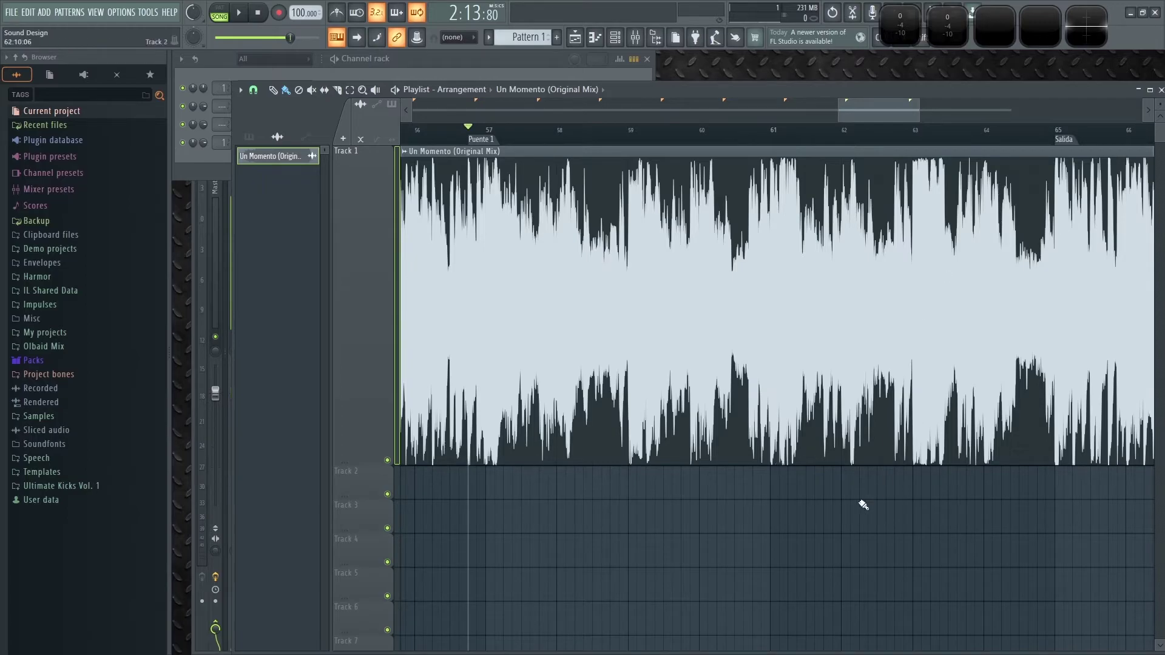
pyautogui.scroll(-5, 816, 538)
pyautogui.scroll(2, 550, 502)
pyautogui.moveTo(775, 119); pyautogui.dragTo(468, 120)
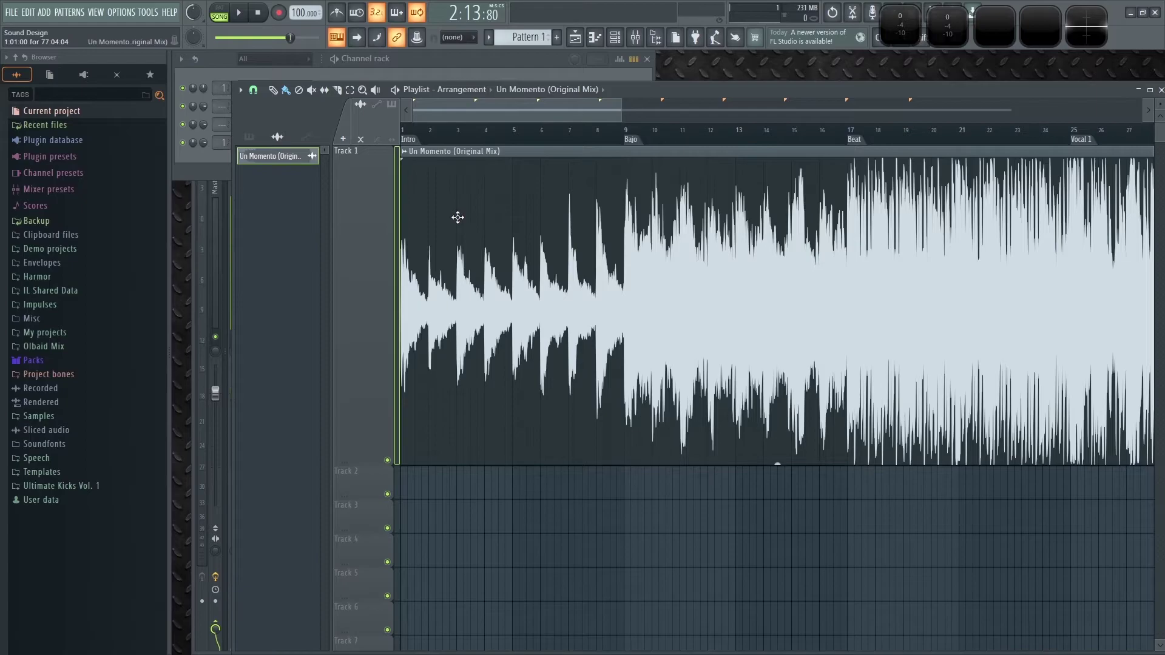
pyautogui.scroll(2, 476, 217)
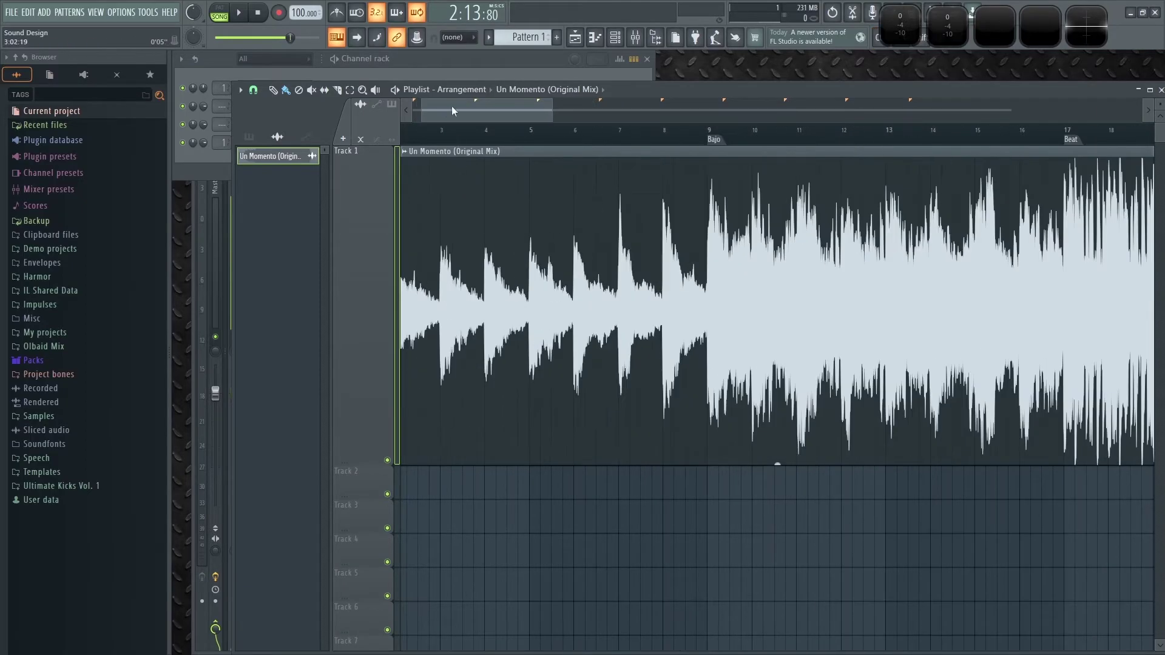
pyautogui.moveTo(447, 108); pyautogui.dragTo(392, 129)
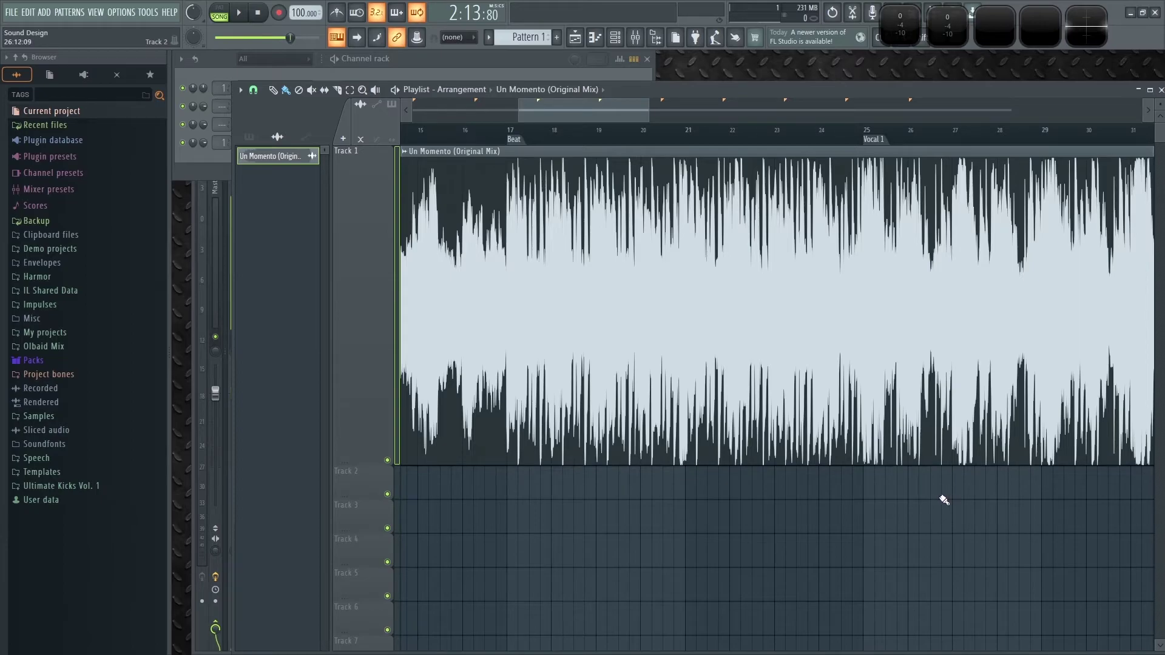
pyautogui.moveTo(1071, 489); pyautogui.dragTo(486, 503)
pyautogui.moveTo(959, 484); pyautogui.dragTo(607, 500)
pyautogui.moveTo(775, 488); pyautogui.dragTo(425, 497)
pyautogui.moveTo(818, 497); pyautogui.dragTo(687, 497)
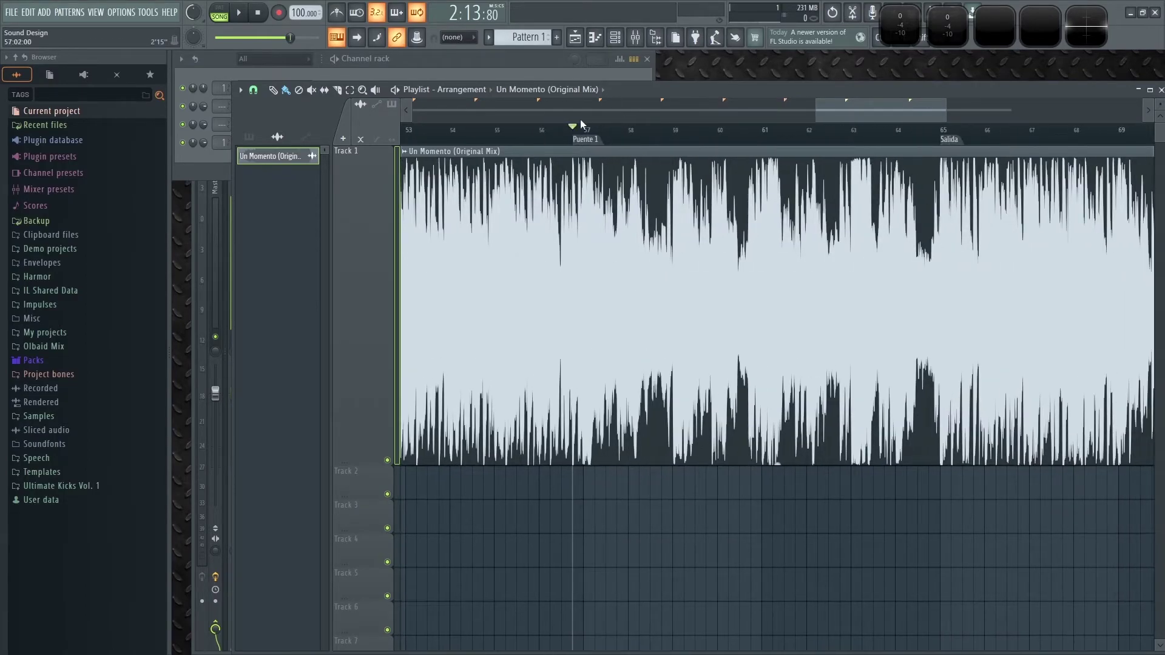
# - Play the track from just before bar 57 into Puente 1, then stop and return the playhead to the song start
pyautogui.moveTo(793, 505); pyautogui.dragTo(762, 504)
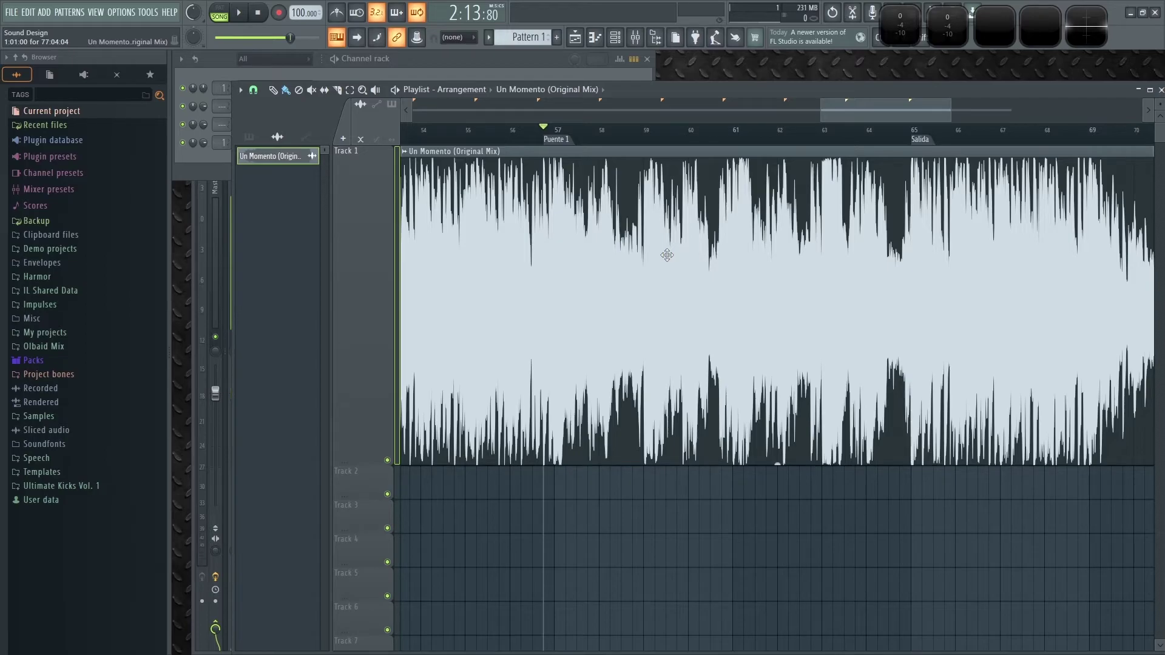
pyautogui.press('space')
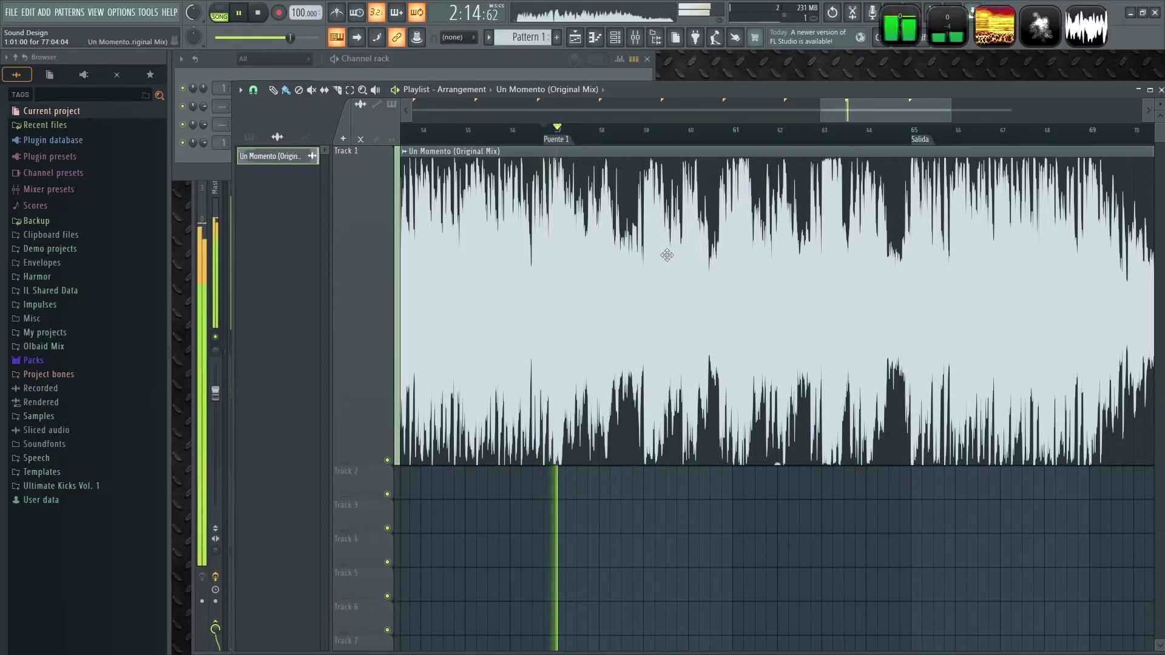
pyautogui.scroll(-3, 798, 528)
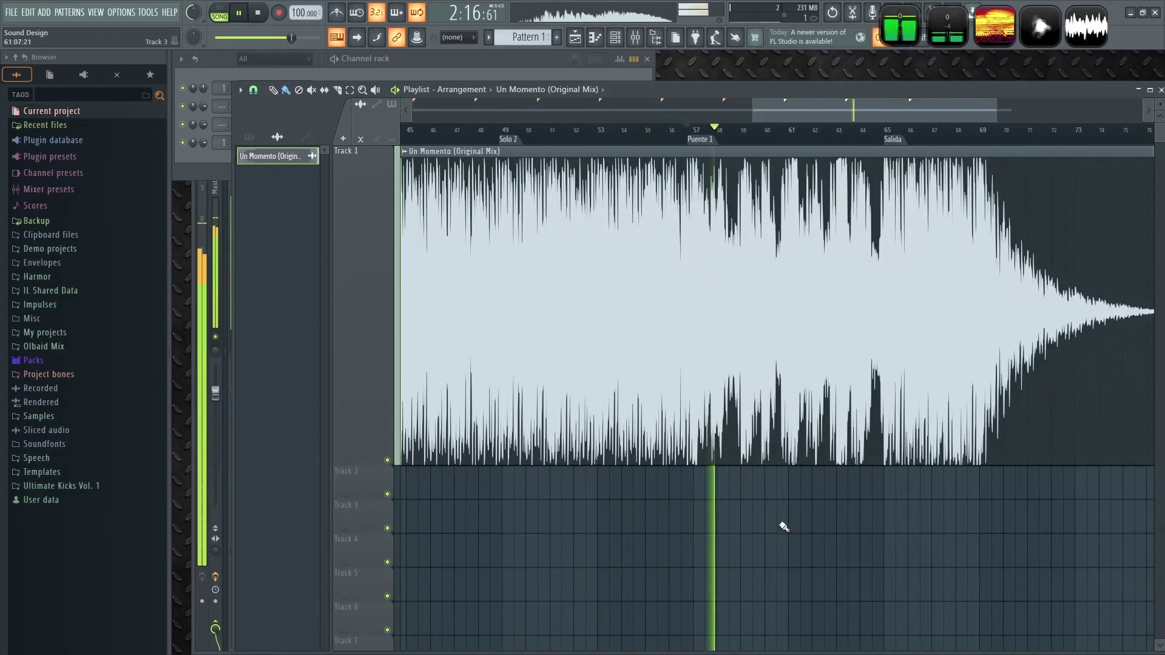
pyautogui.scroll(2, 808, 523)
pyautogui.hscroll(-6, 808, 523)
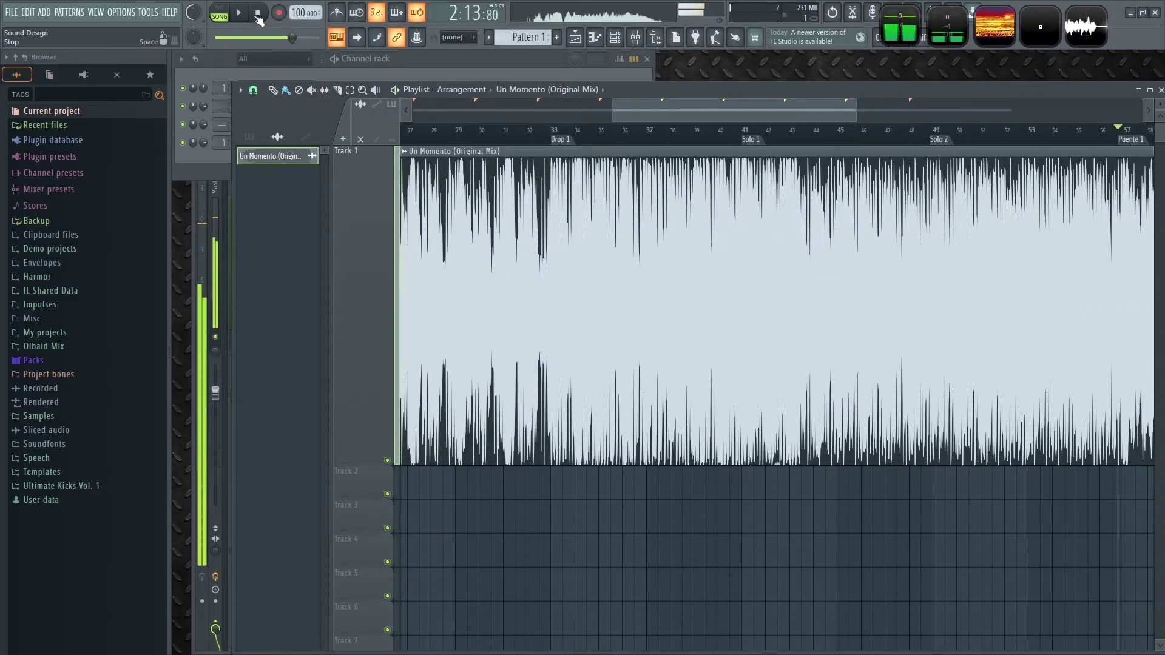
pyautogui.click(257, 13)
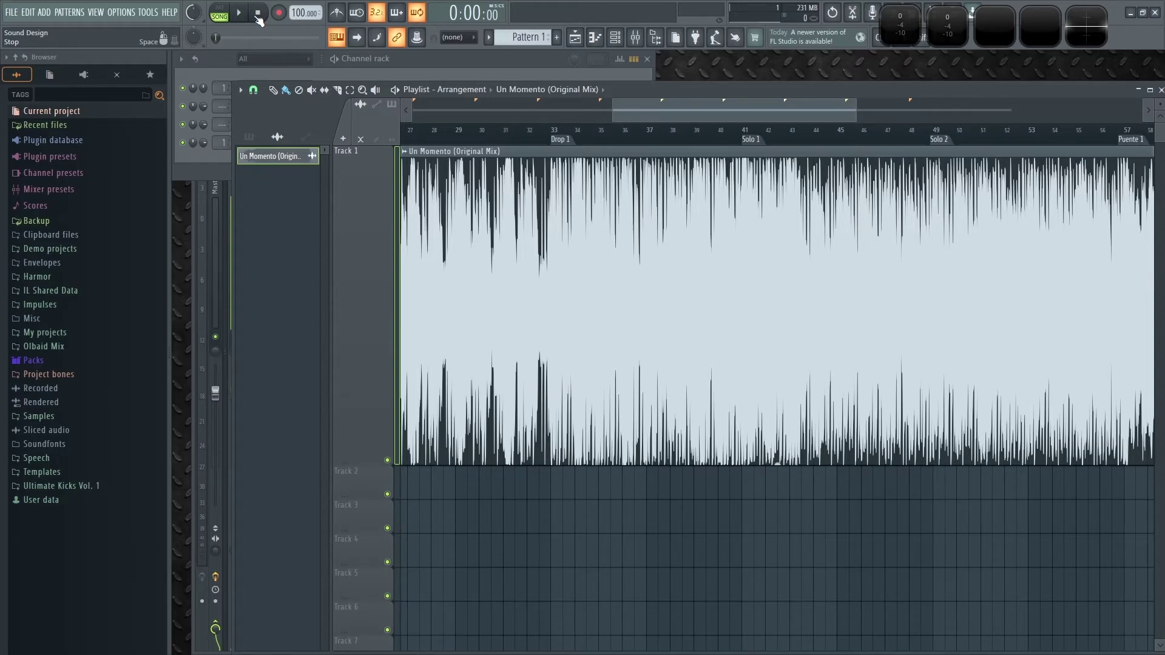
# - Examine the waveform and bar positions from Solo 2 at bar 49 through Puente 1 to Salida
pyautogui.scroll(3, 944, 507)
pyautogui.scroll(1, 952, 510)
pyautogui.moveTo(1000, 503); pyautogui.dragTo(589, 538)
pyautogui.scroll(-2, 588, 540)
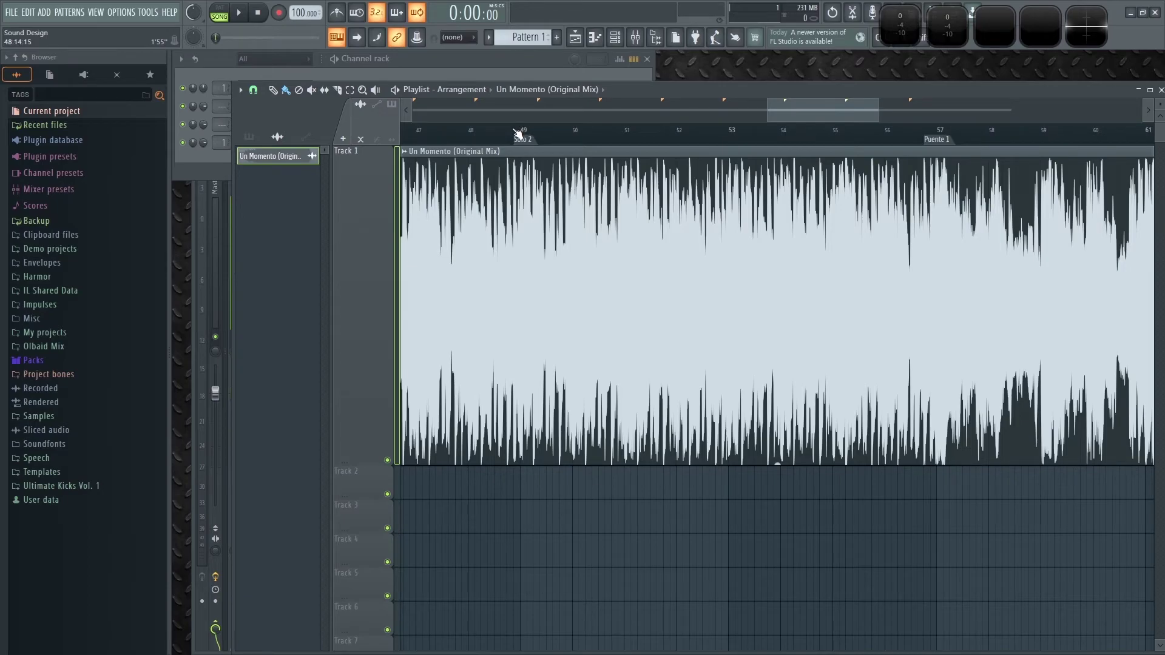
pyautogui.keyDown('ctrl'); pyautogui.scroll(-3, 695, 479); pyautogui.keyUp('ctrl')
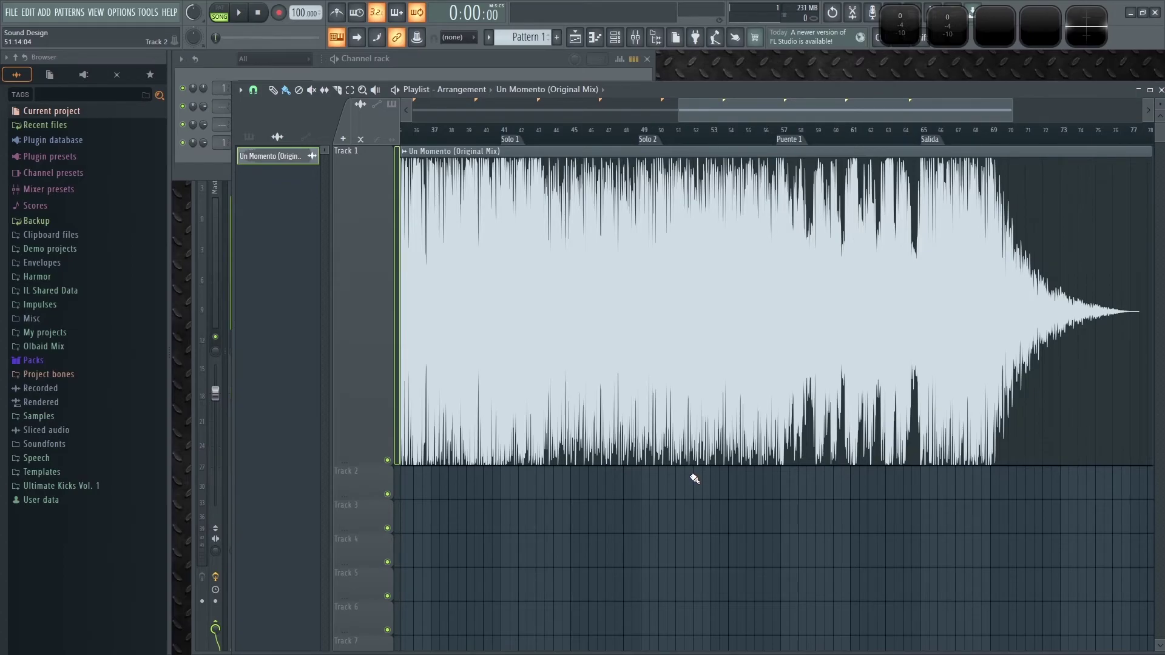
pyautogui.keyDown('ctrl'); pyautogui.scroll(2, 694, 469); pyautogui.keyUp('ctrl')
# - Turn on the metronome and play the Intro from bar 1, then stop playback
pyautogui.moveTo(770, 112); pyautogui.dragTo(381, 128)
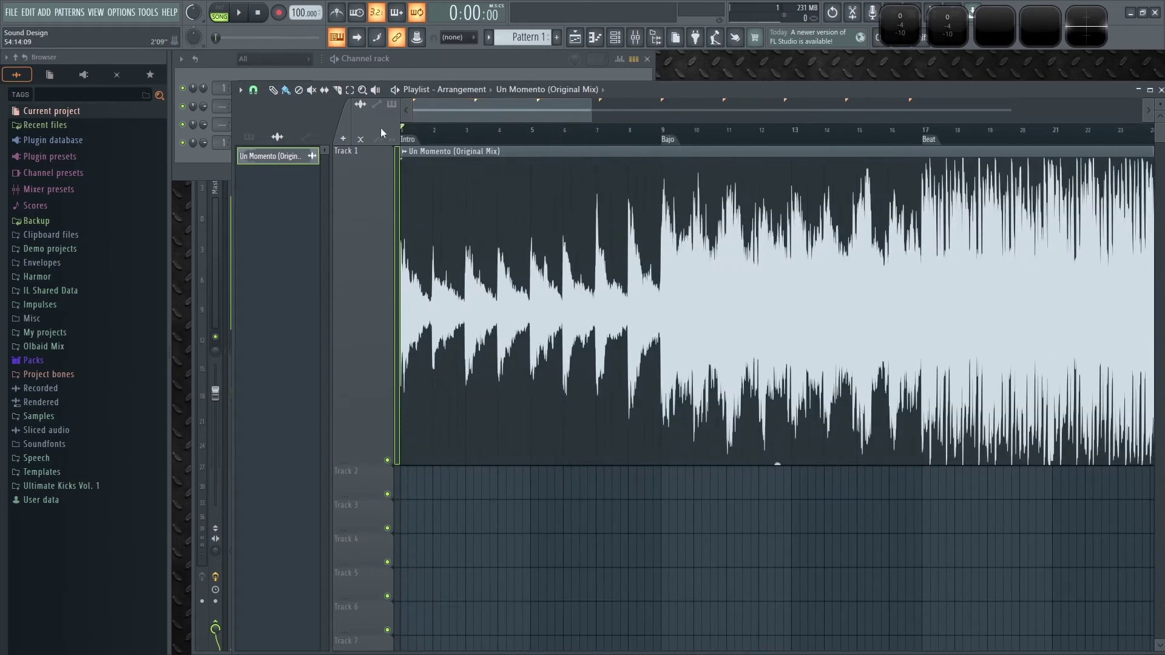
pyautogui.click(337, 14)
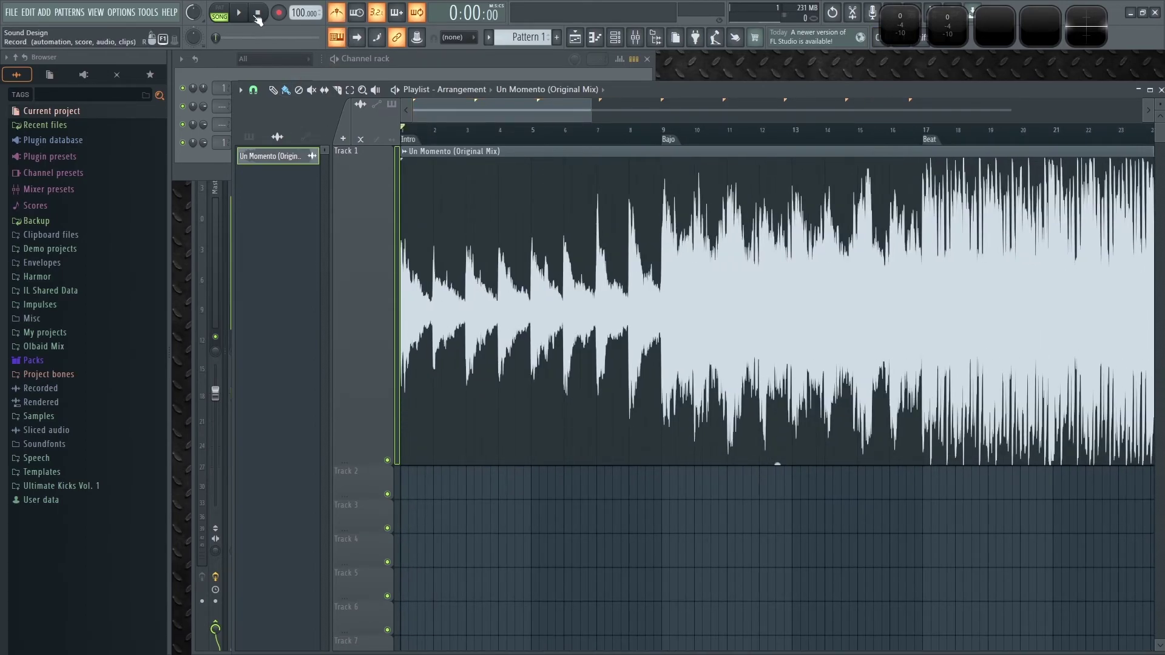
pyautogui.click(239, 12)
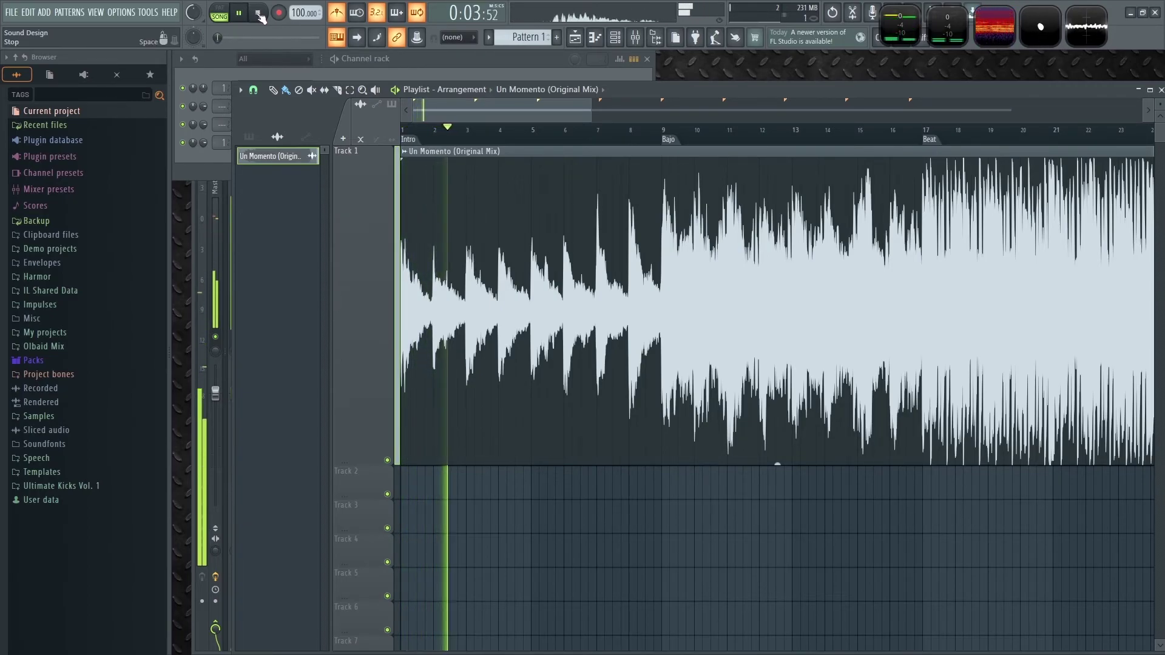
pyautogui.click(258, 13)
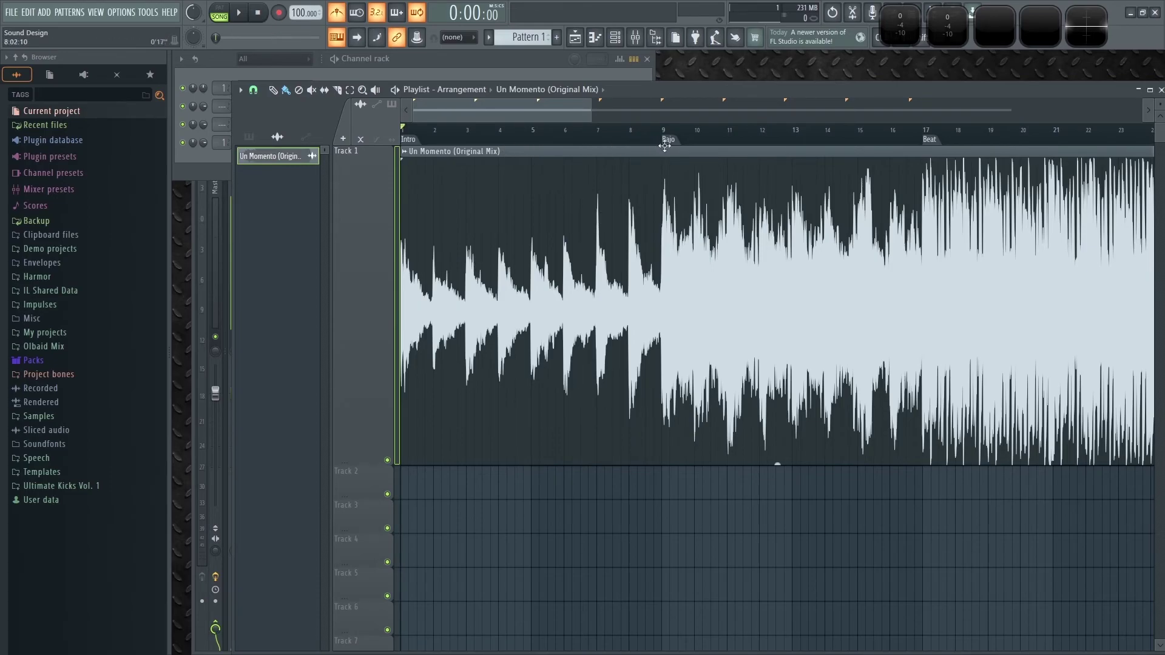
# - Examine the section markers and waveform from Beat through Vocal 1, Drop 1, the solos and Puente 1 to the fade-out after Salida
pyautogui.hscroll(5, 915, 533)
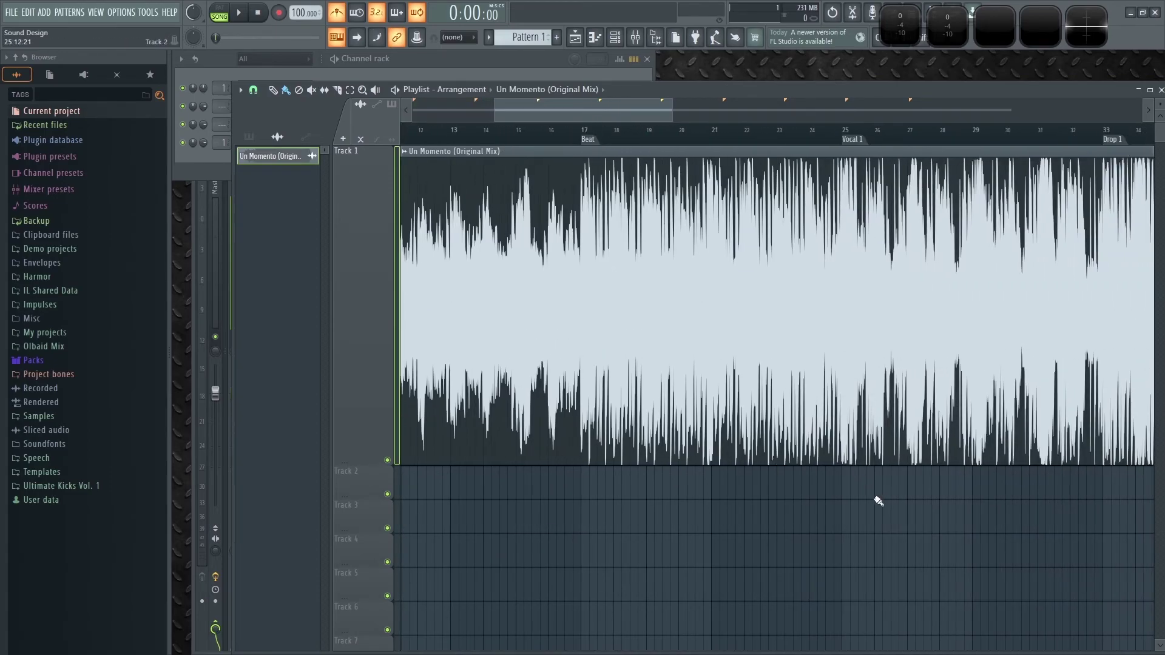
pyautogui.hscroll(4, 606, 550)
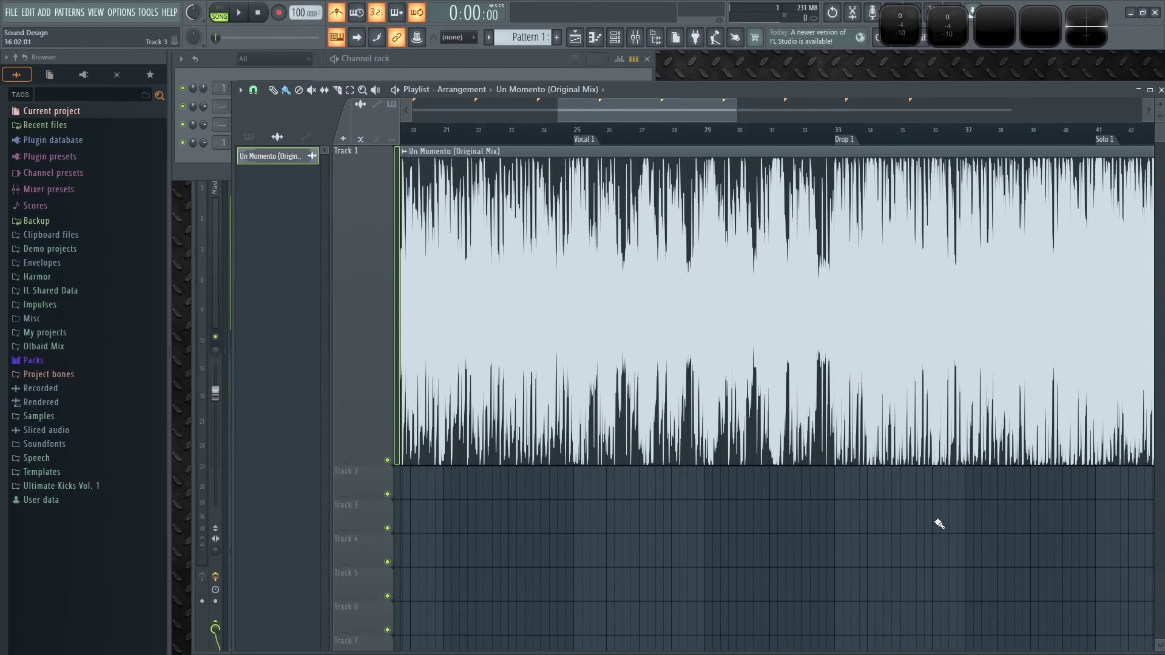
pyautogui.scroll(-4, 685, 502)
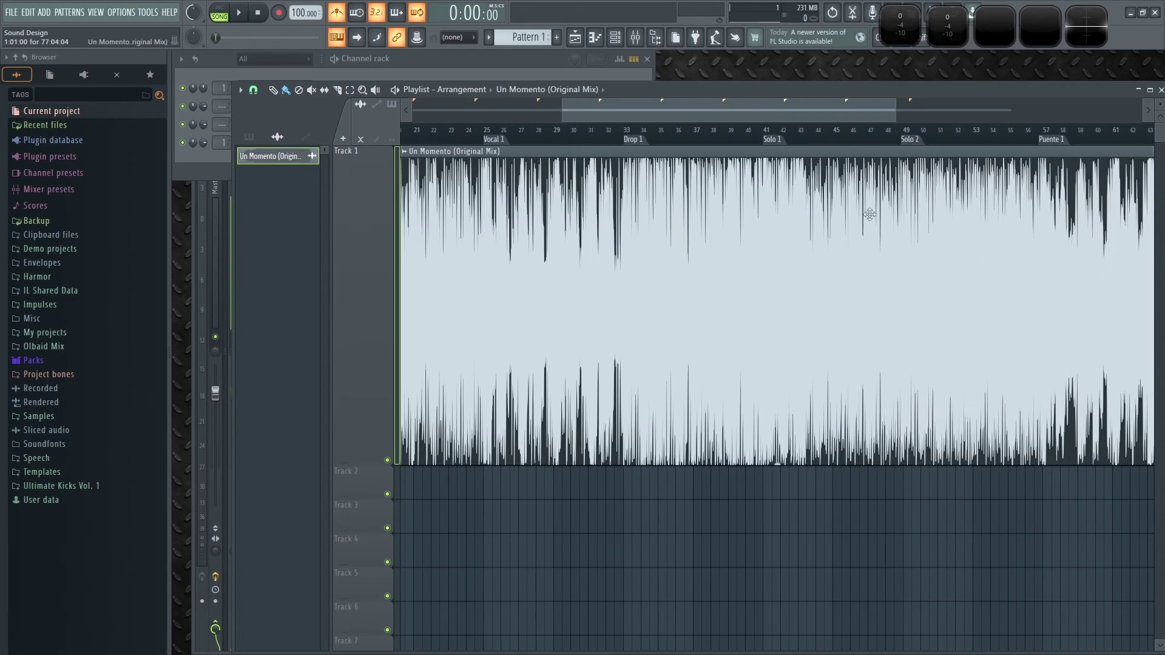
pyautogui.hscroll(6, 892, 507)
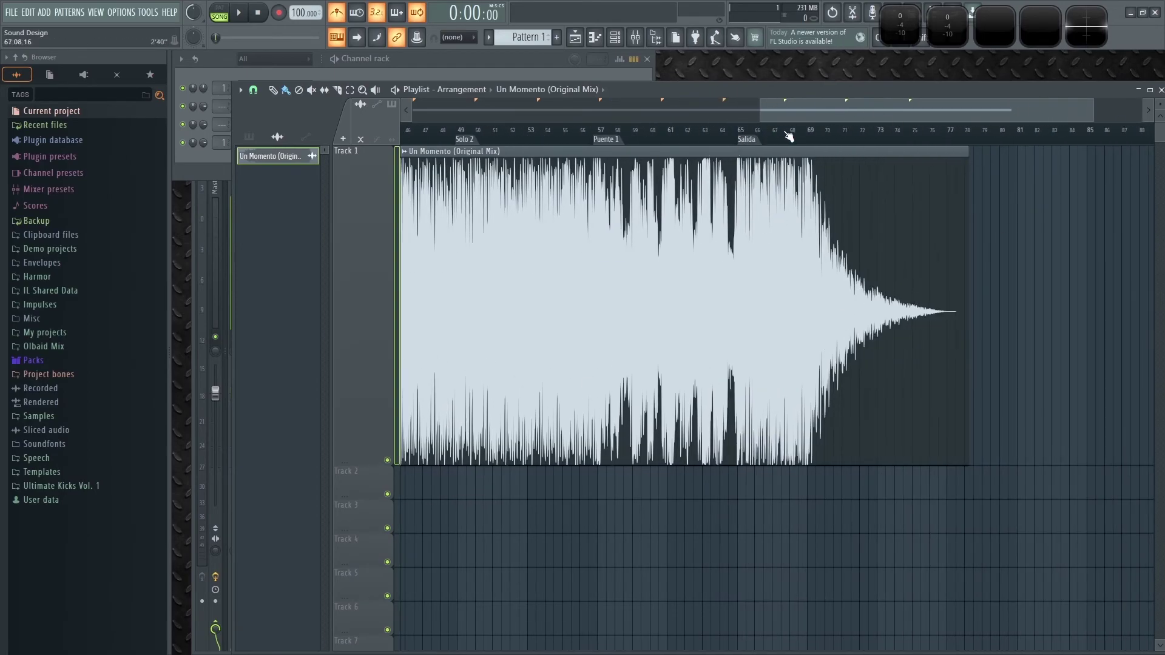
pyautogui.scroll(3, 867, 205)
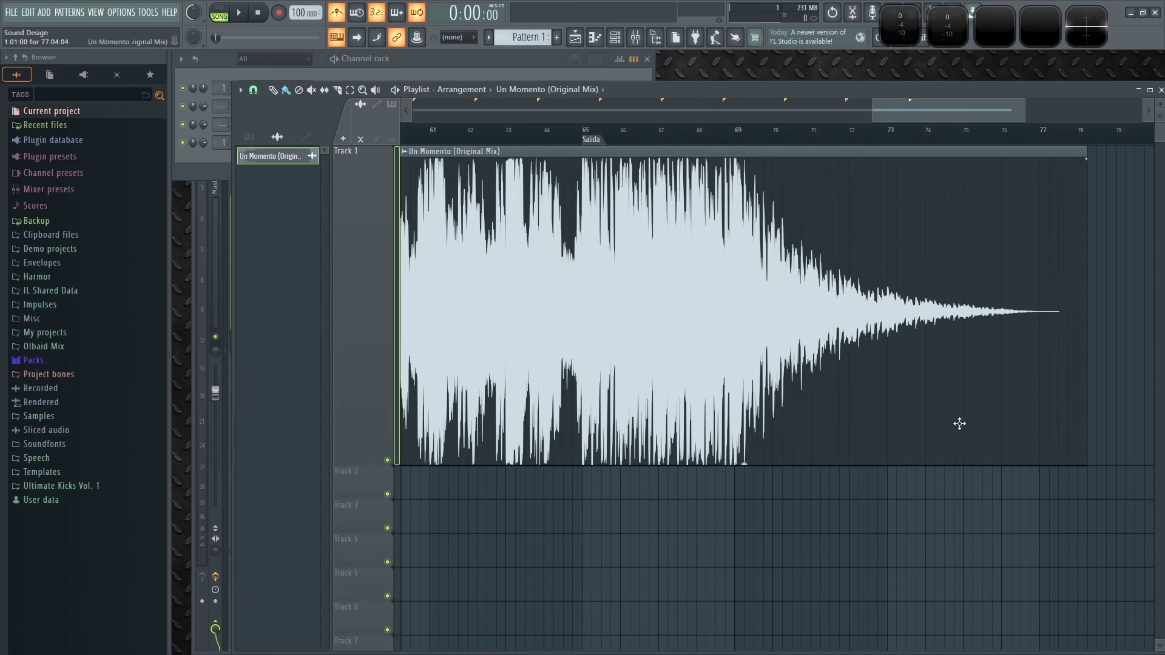
pyautogui.scroll(-3, 789, 509)
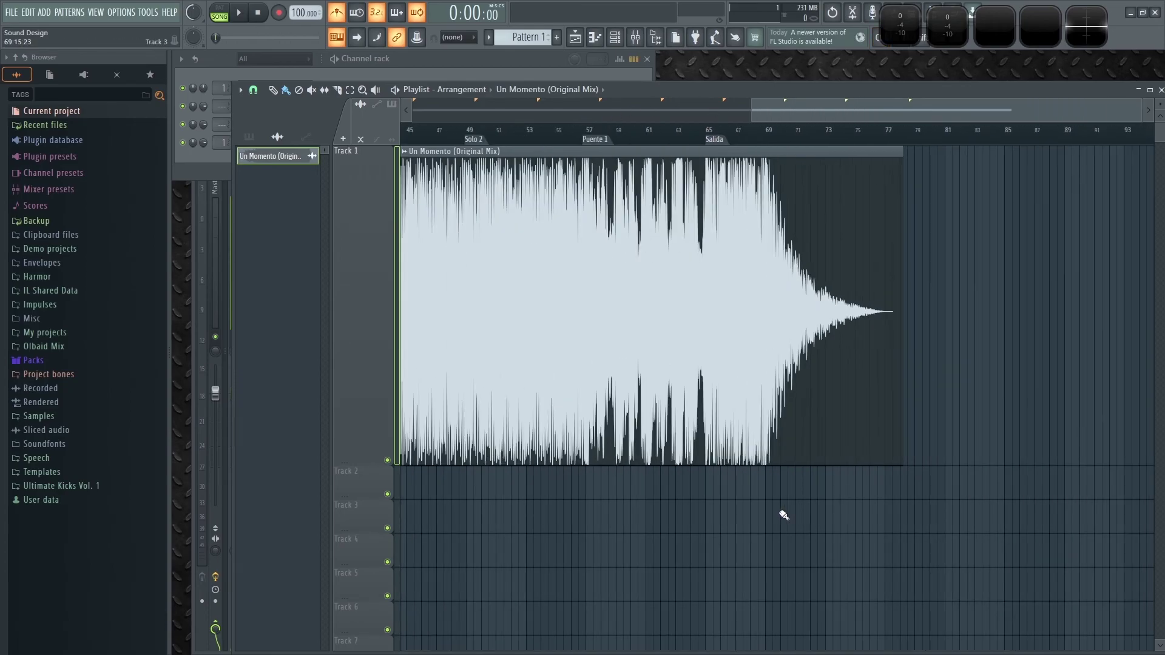